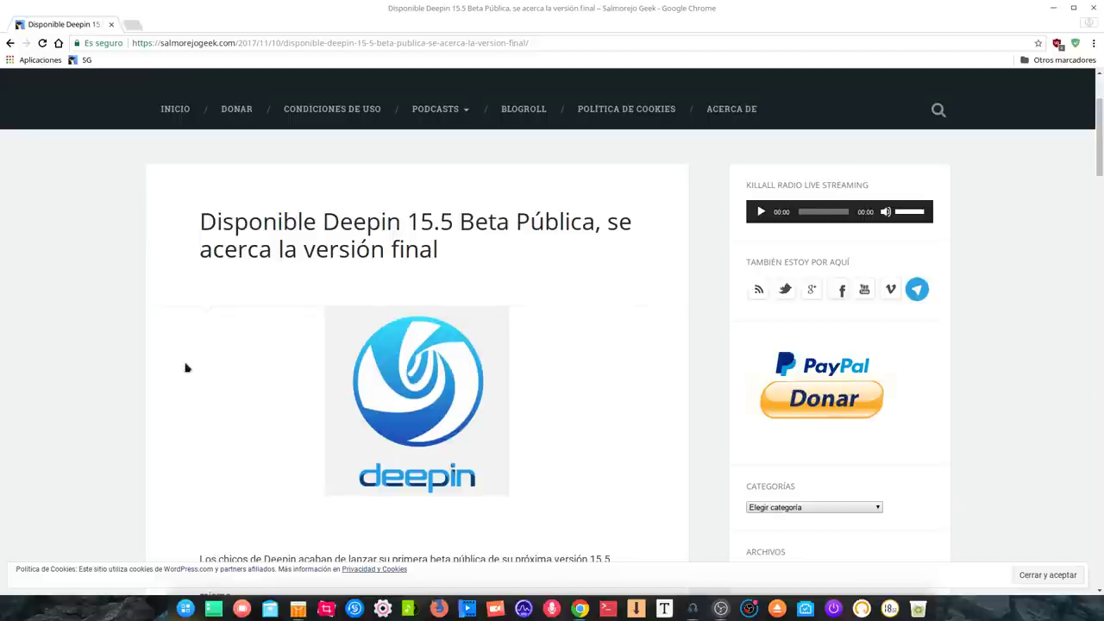
- Read the Deepin 15.5 Beta article down to the ISO links and check its Google Drive download folder
{"action": "scroll", "coordinate": [183, 366], "scroll_direction": "down", "scroll_amount": 5}
{"action": "scroll", "coordinate": [177, 354], "scroll_direction": "down", "scroll_amount": 1}
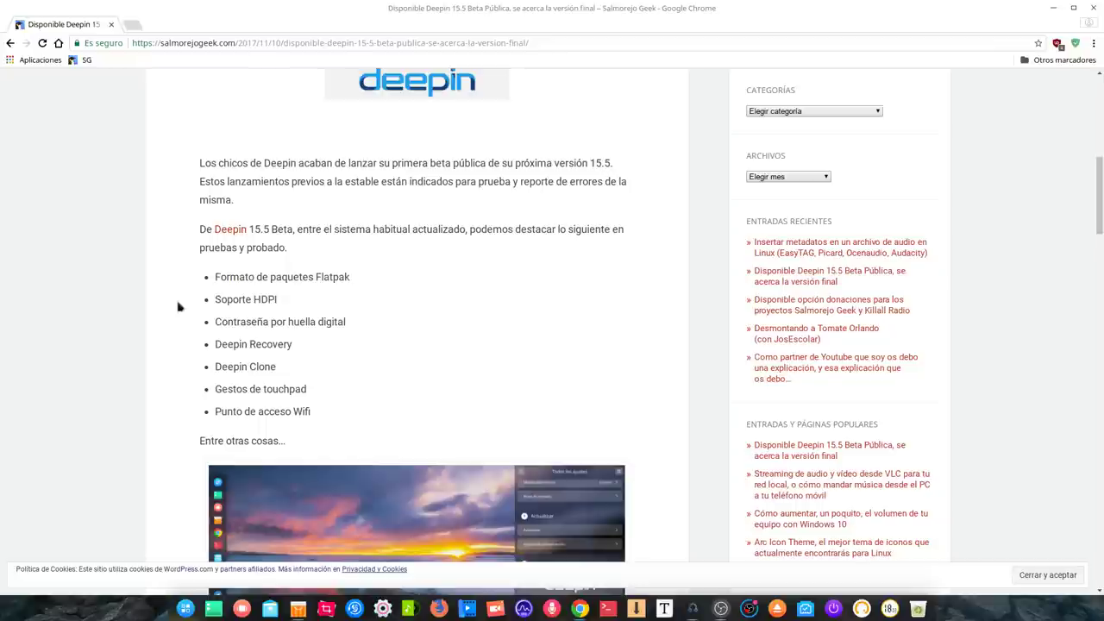
{"action": "scroll", "coordinate": [178, 303], "scroll_direction": "down", "scroll_amount": 3}
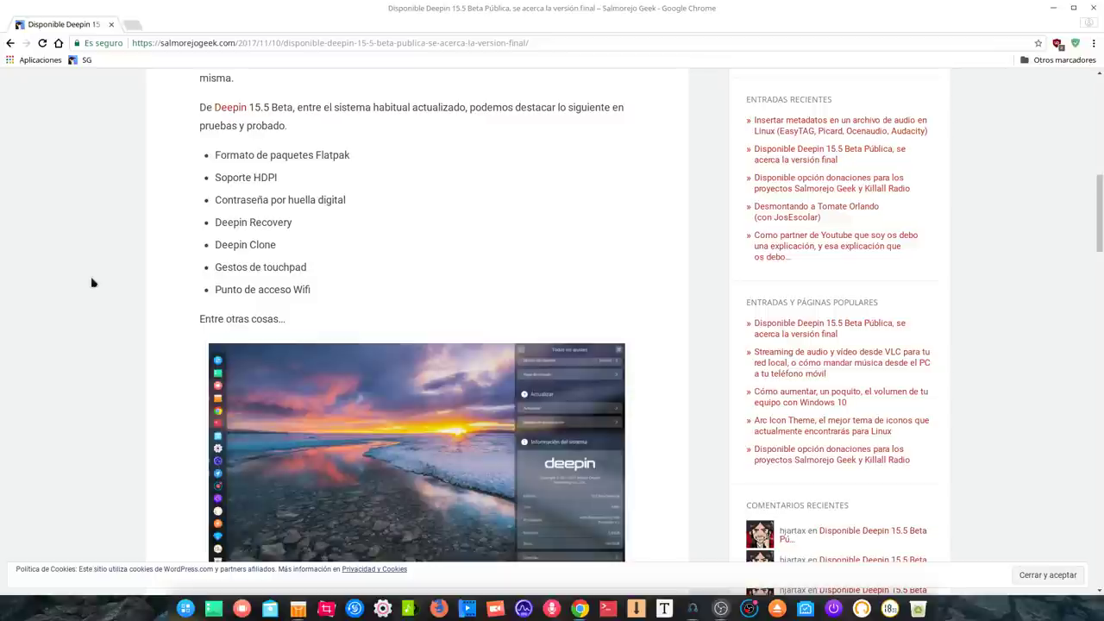
{"action": "scroll", "coordinate": [165, 422], "scroll_direction": "down", "scroll_amount": 4}
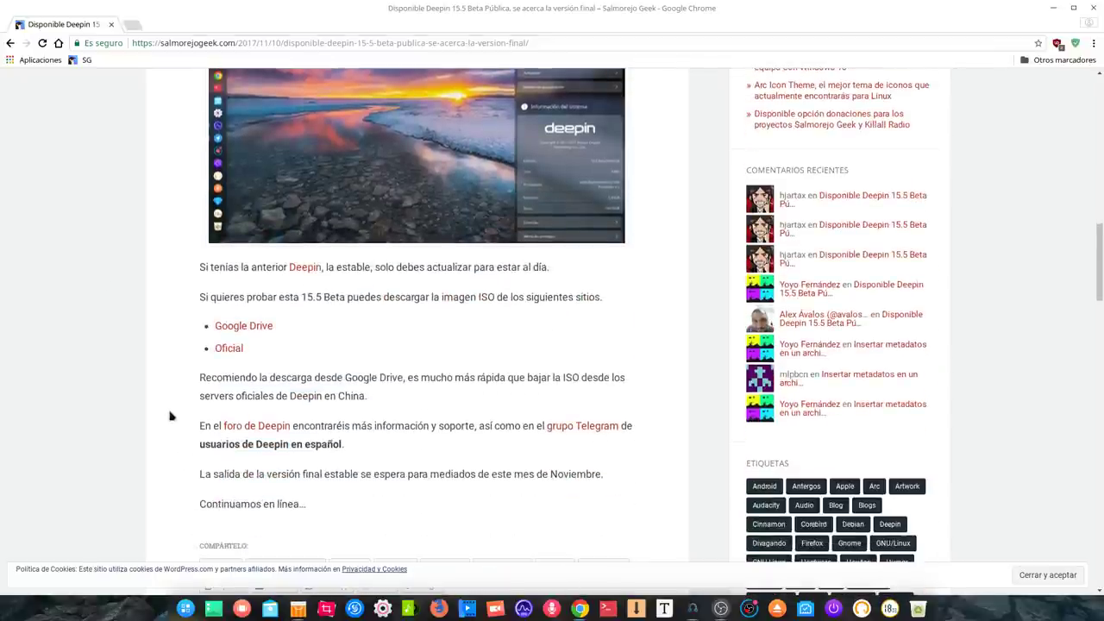
{"action": "left_click", "coordinate": [236, 327]}
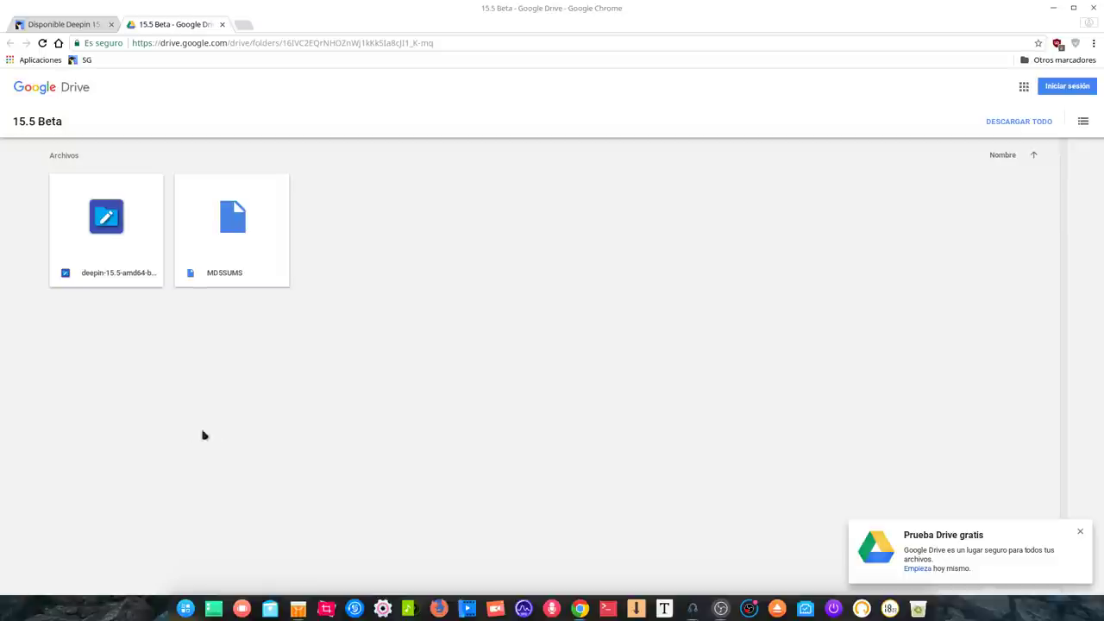
{"action": "left_click", "coordinate": [221, 26]}
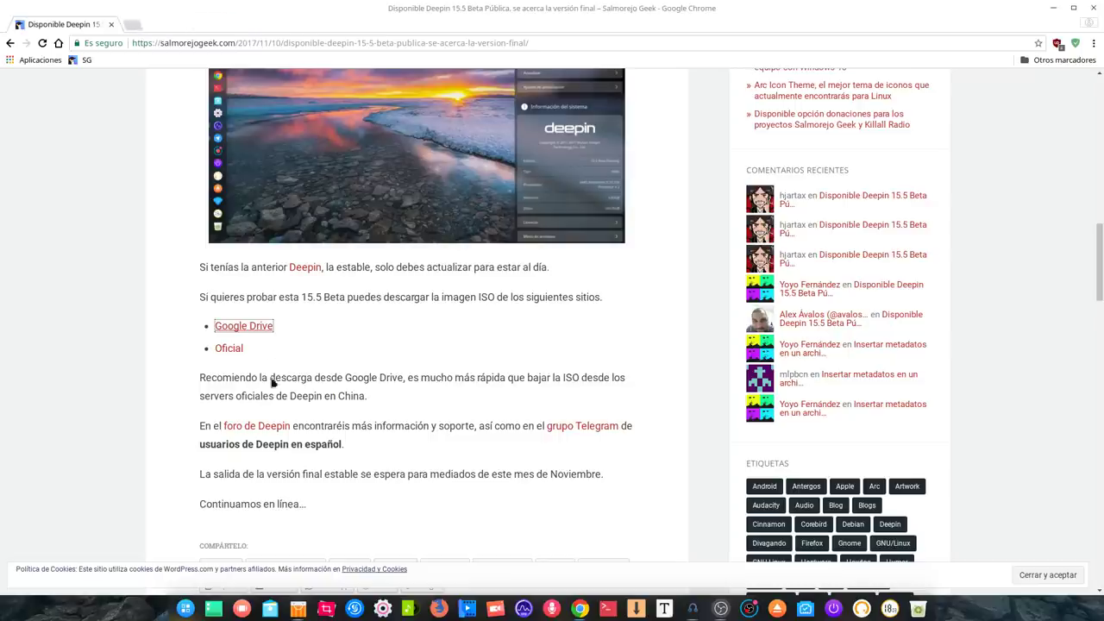
- Open the official download site's 15.5.Beta folder and highlight the ISO checksum in MD5SUMS, closing the page when done
{"action": "left_click", "coordinate": [229, 349]}
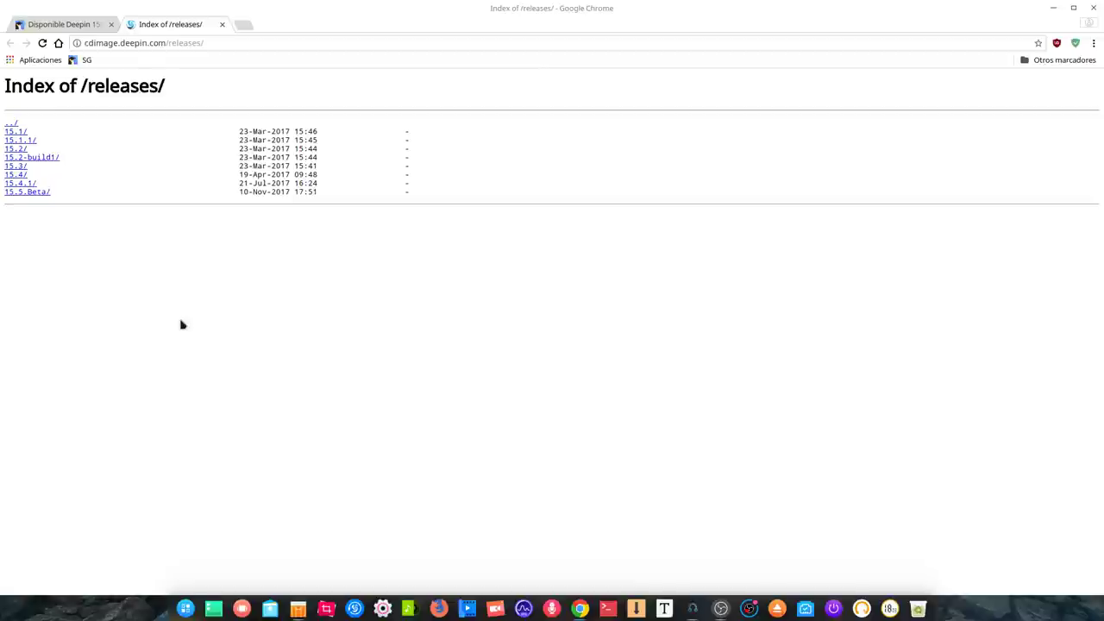
{"action": "left_click", "coordinate": [22, 194]}
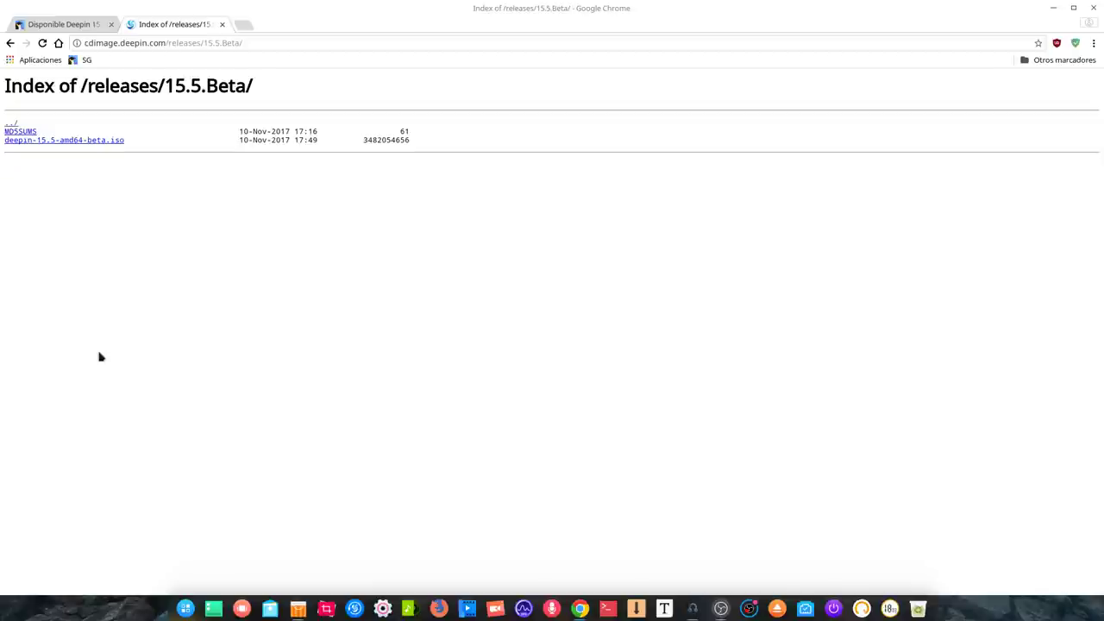
{"action": "left_click", "coordinate": [23, 134]}
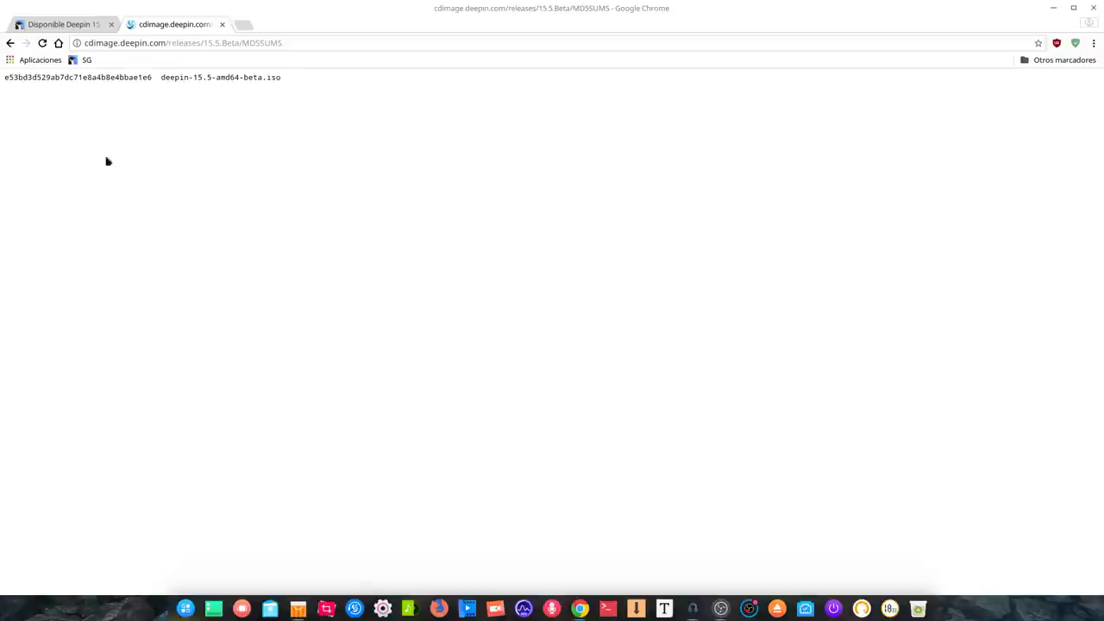
{"action": "left_click_drag", "start_coordinate": [5, 79], "coordinate": [156, 79]}
{"action": "left_click", "coordinate": [221, 25]}
- Open the Deepin forum announcement linked in the article and highlight the "sudo apt-get update" command
{"action": "scroll", "coordinate": [89, 409], "scroll_direction": "down", "scroll_amount": 2}
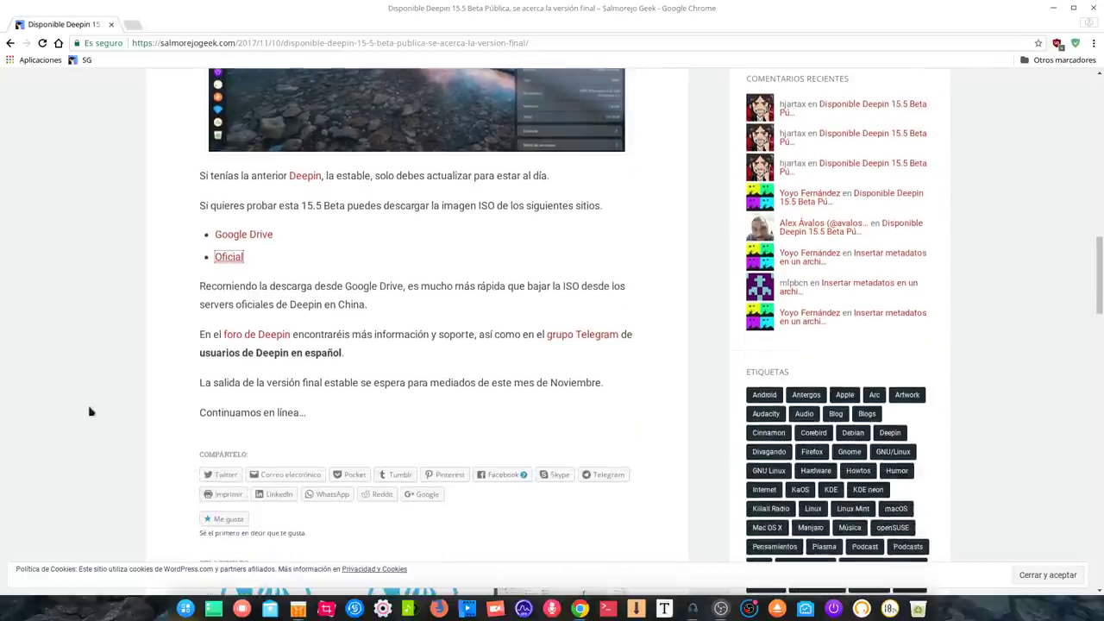
{"action": "left_click", "coordinate": [249, 335]}
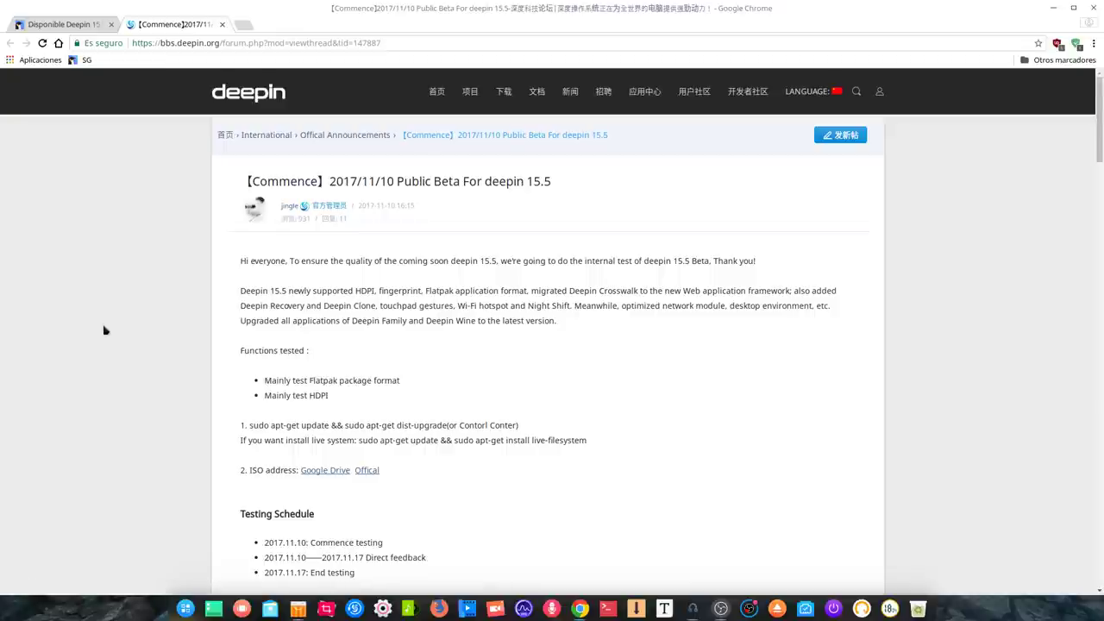
{"action": "scroll", "coordinate": [104, 328], "scroll_direction": "down", "scroll_amount": 1}
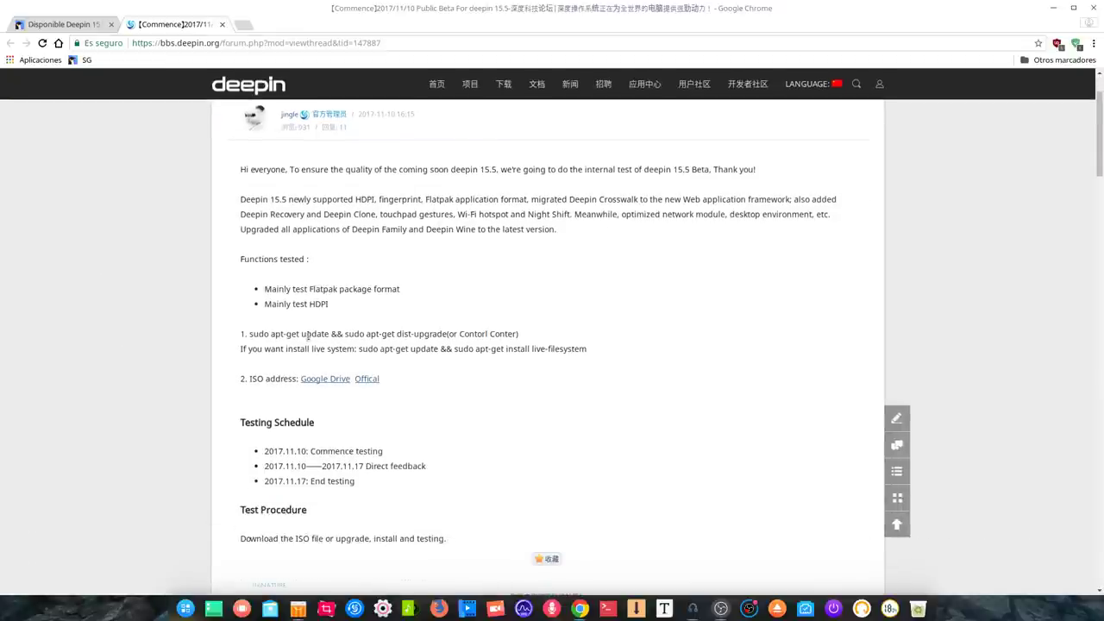
{"action": "left_click_drag", "start_coordinate": [249, 334], "coordinate": [331, 335]}
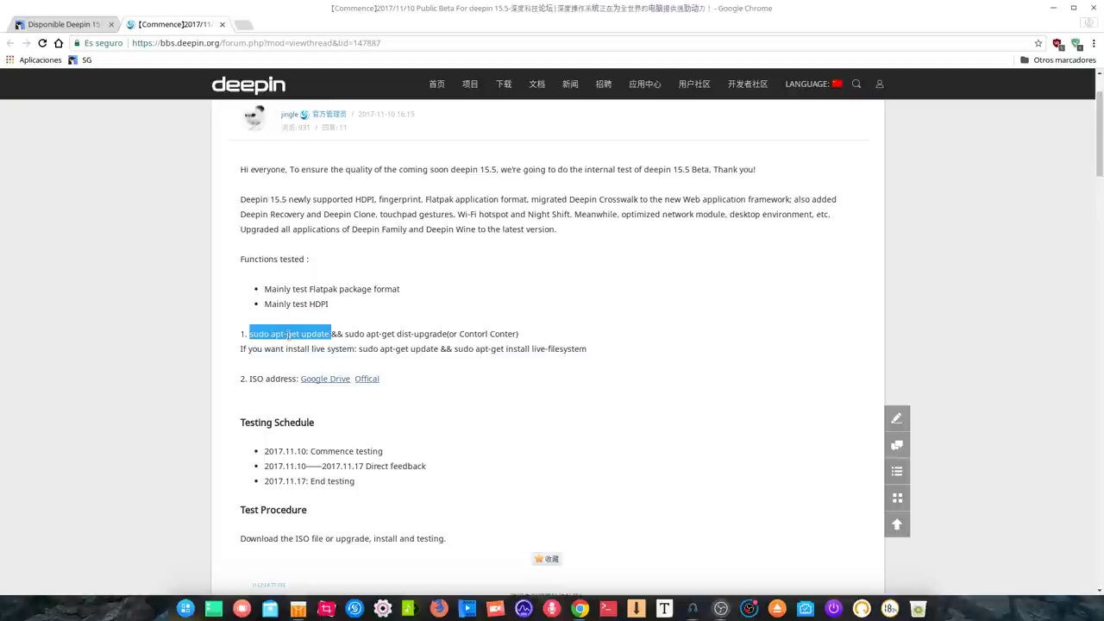
{"action": "left_click", "coordinate": [290, 333]}
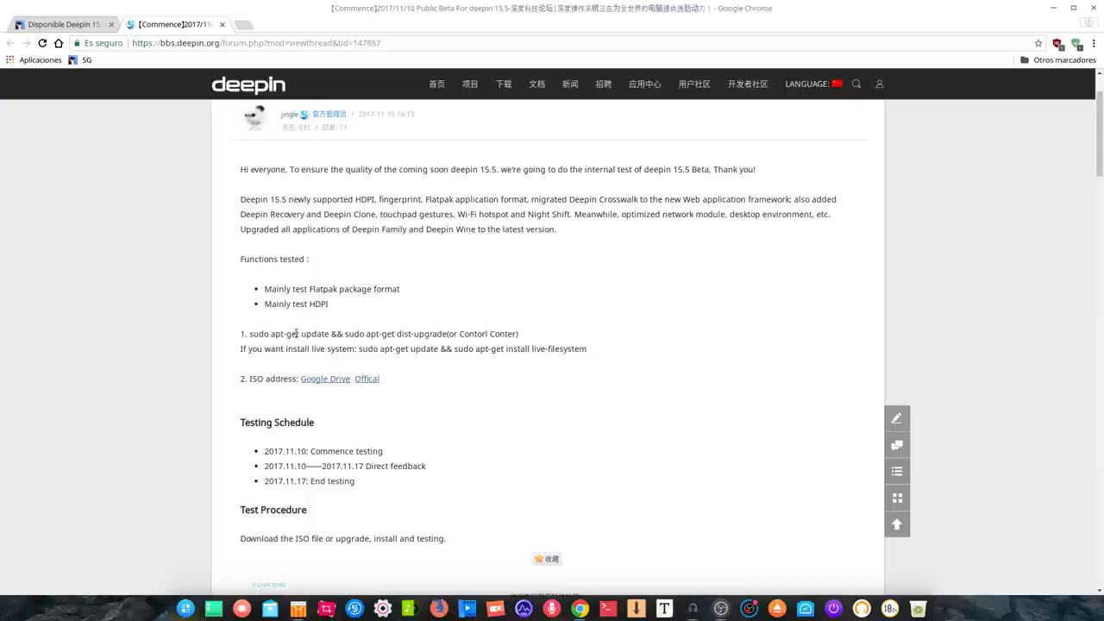
{"action": "left_click_drag", "start_coordinate": [296, 334], "coordinate": [286, 334]}
{"action": "left_click", "coordinate": [28, 309]}
- Highlight the "live-filesystem" package name in the forum post's live system install command
{"action": "left_click_drag", "start_coordinate": [534, 349], "coordinate": [592, 354]}
{"action": "left_click", "coordinate": [563, 445]}
{"action": "left_click_drag", "start_coordinate": [530, 349], "coordinate": [588, 351]}
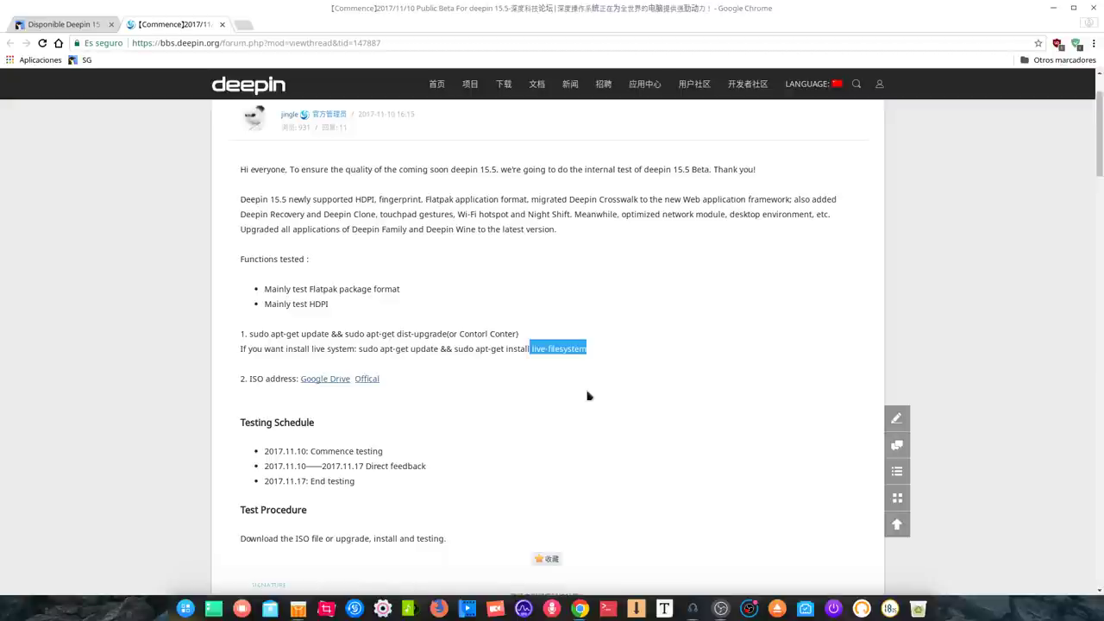
- Look through the user replies to the Deepin 15.5 beta announcement
{"action": "scroll", "coordinate": [580, 389], "scroll_direction": "down", "scroll_amount": 4}
{"action": "scroll", "coordinate": [552, 369], "scroll_direction": "down", "scroll_amount": 16}
{"action": "scroll", "coordinate": [531, 367], "scroll_direction": "down", "scroll_amount": 15}
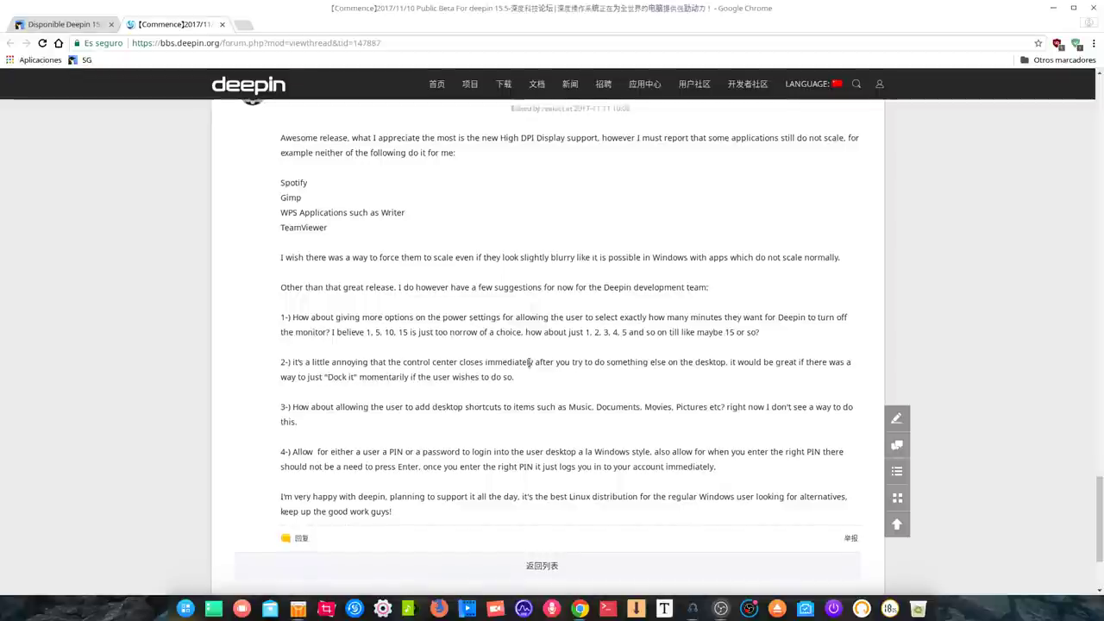
{"action": "scroll", "coordinate": [529, 363], "scroll_direction": "down", "scroll_amount": 3}
{"action": "scroll", "coordinate": [530, 368], "scroll_direction": "up", "scroll_amount": 3}
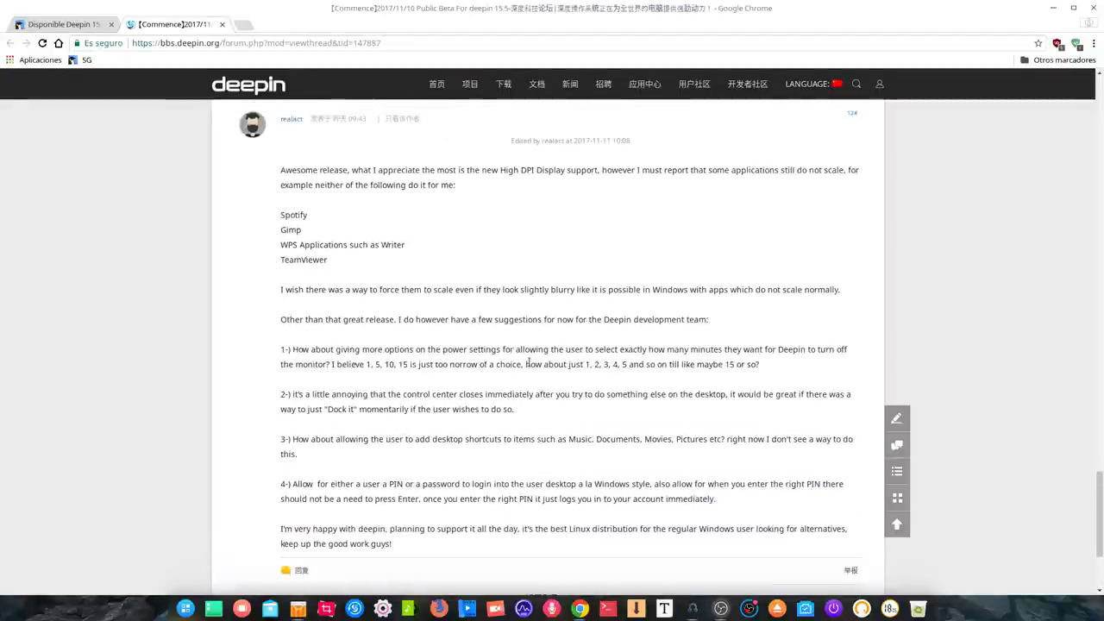
{"action": "scroll", "coordinate": [528, 363], "scroll_direction": "up", "scroll_amount": 14}
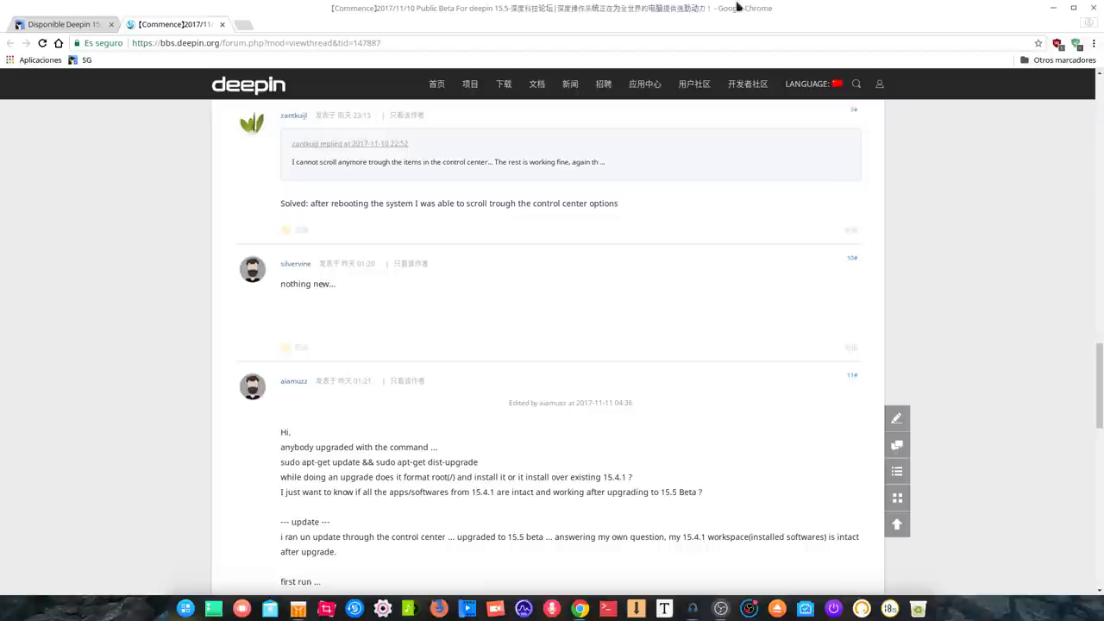
- Minimize the browser and open the complete settings list in the Control Center, starting from its home view
{"action": "left_click", "coordinate": [1054, 6]}
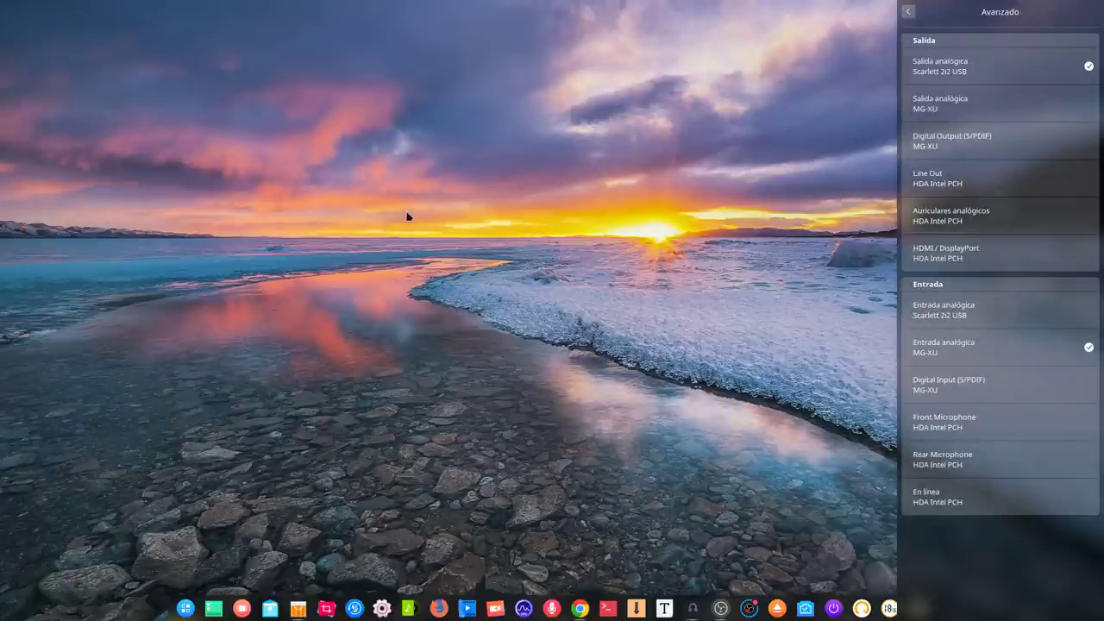
{"action": "left_click", "coordinate": [909, 11]}
{"action": "left_click", "coordinate": [908, 11]}
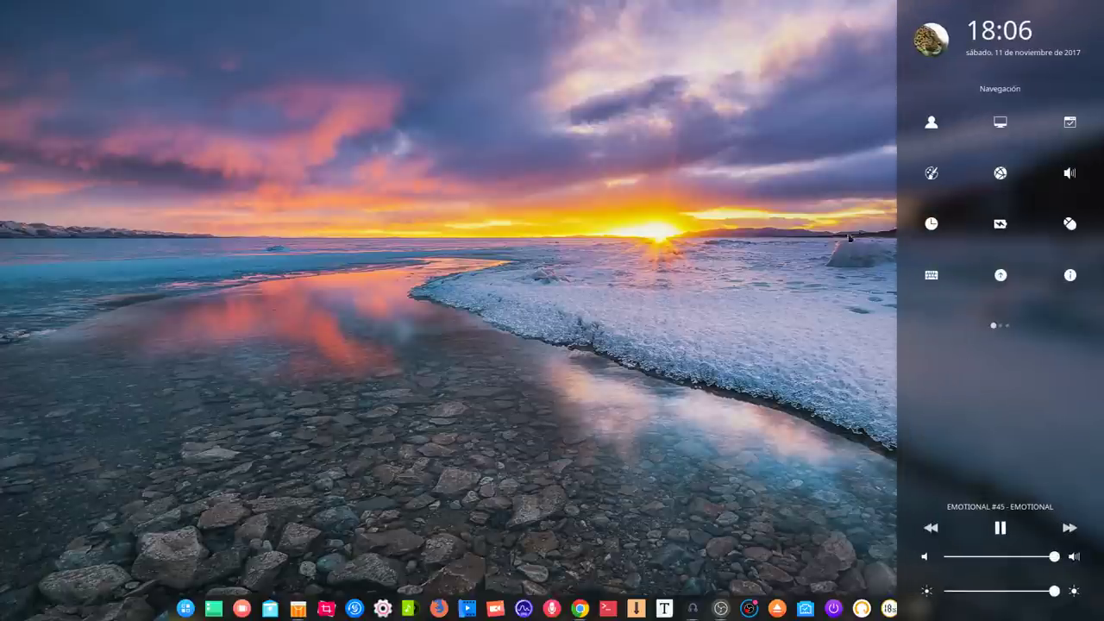
{"action": "left_click", "coordinate": [1000, 125]}
{"action": "scroll", "coordinate": [993, 329], "scroll_direction": "down", "scroll_amount": 15}
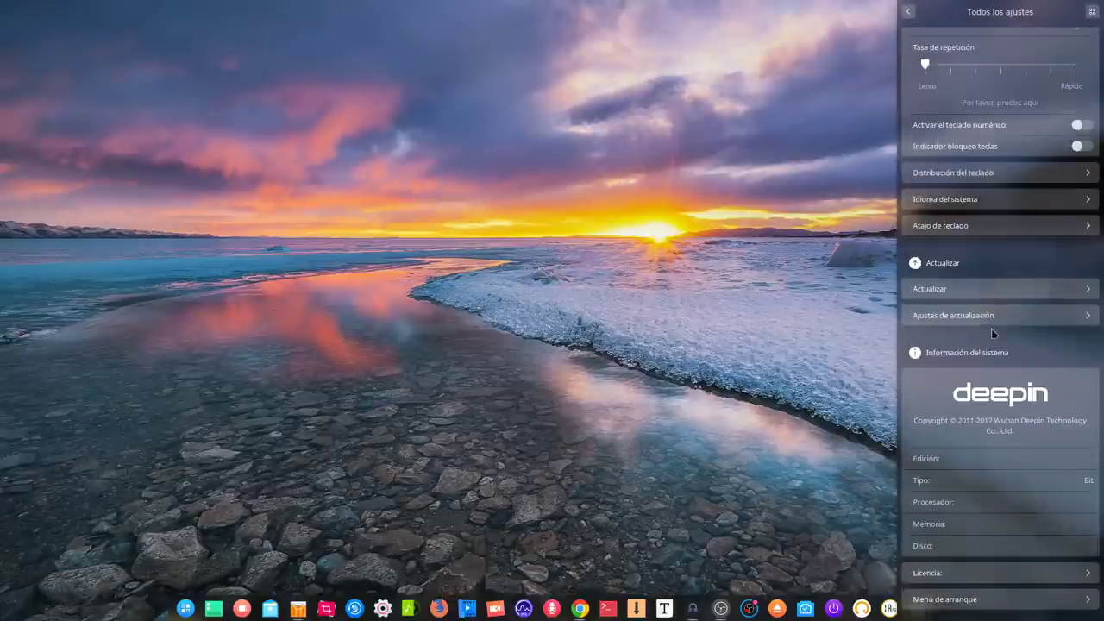
- Try the double-click test in the mouse settings and view the system information section, closing the Control Center when done
{"action": "scroll", "coordinate": [992, 329], "scroll_direction": "up", "scroll_amount": 10}
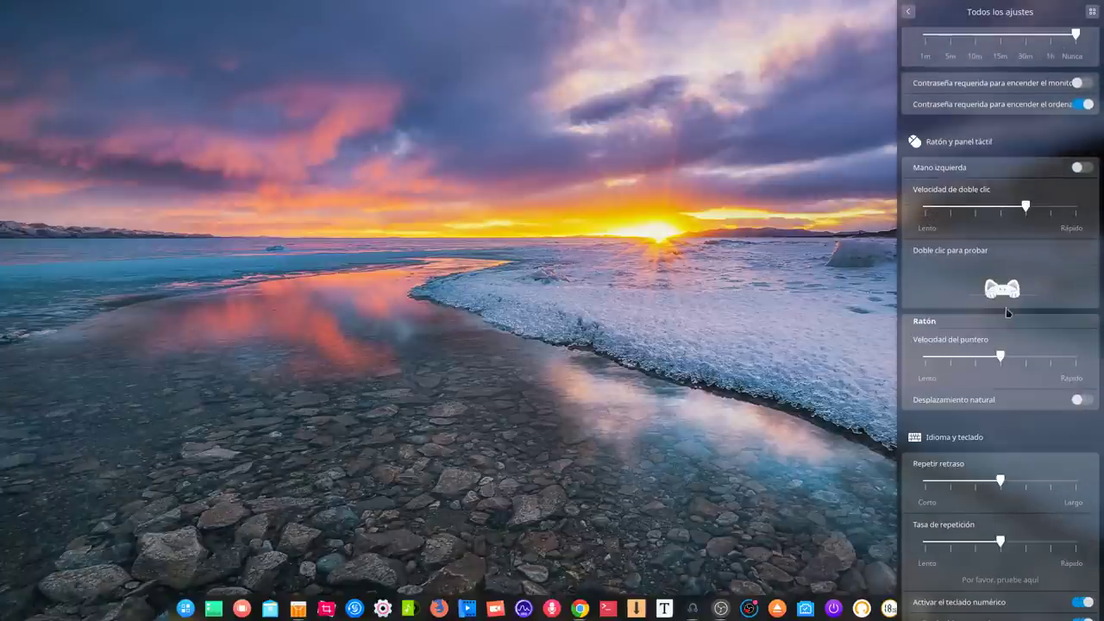
{"action": "double_click", "coordinate": [1005, 296]}
{"action": "double_click", "coordinate": [1005, 295]}
{"action": "double_click", "coordinate": [1005, 294]}
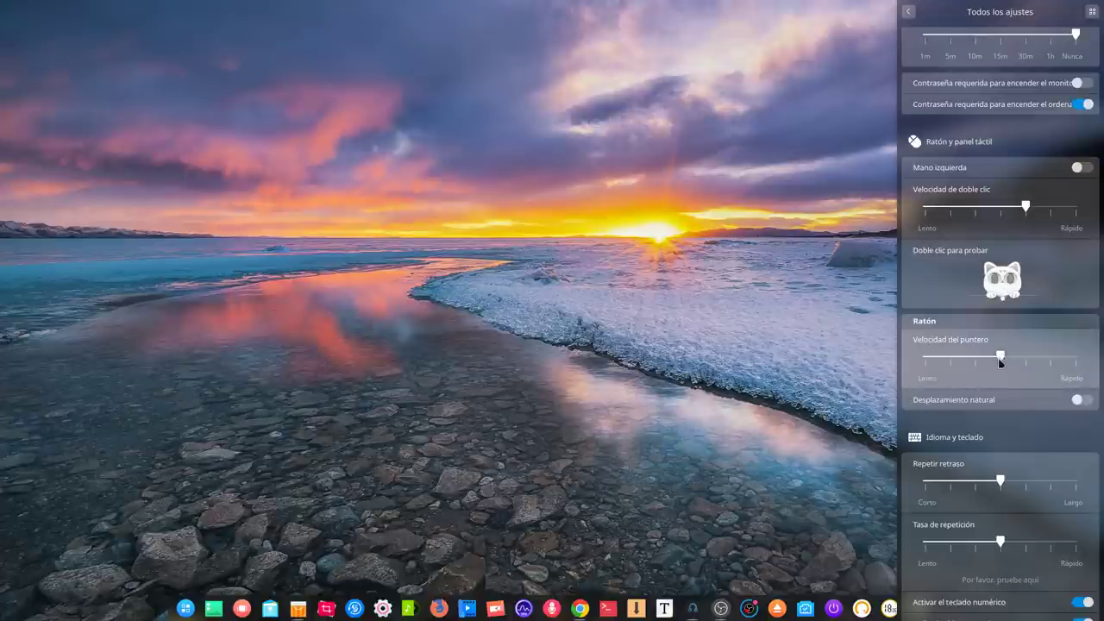
{"action": "scroll", "coordinate": [1001, 361], "scroll_direction": "down", "scroll_amount": 10}
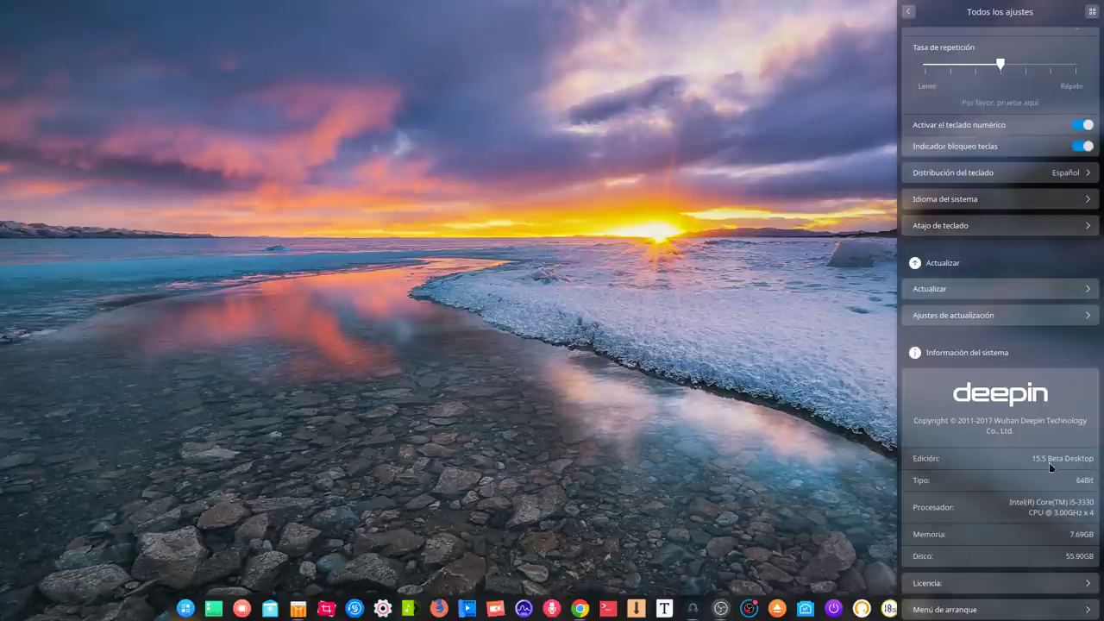
{"action": "left_click", "coordinate": [460, 330]}
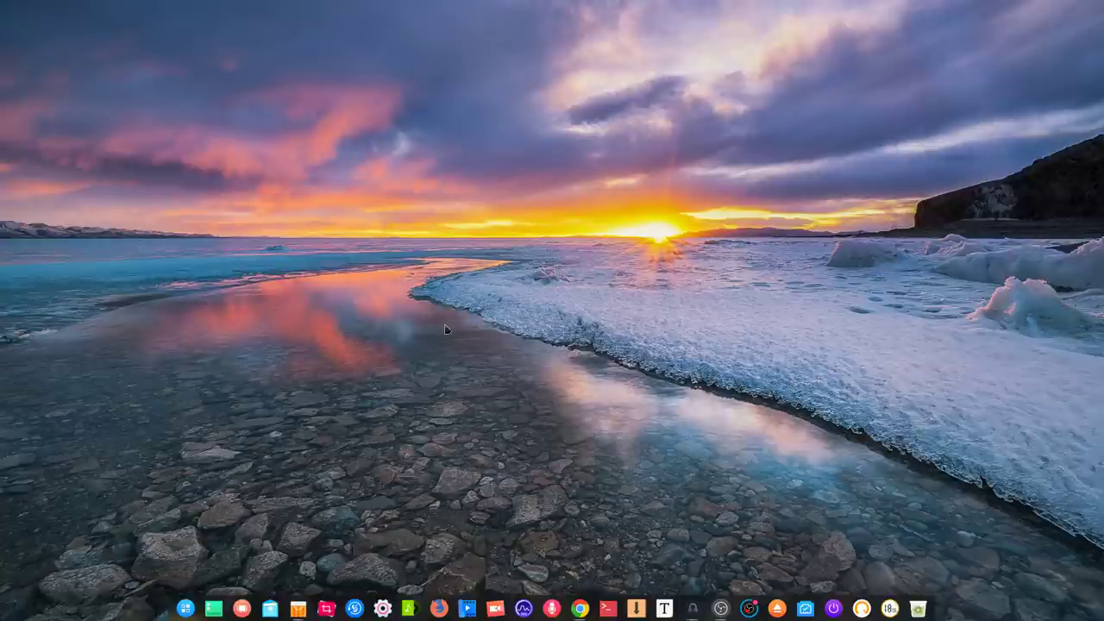
- Look through the installed applications in the full-screen launcher and return to the desktop
{"action": "left_click", "coordinate": [186, 609]}
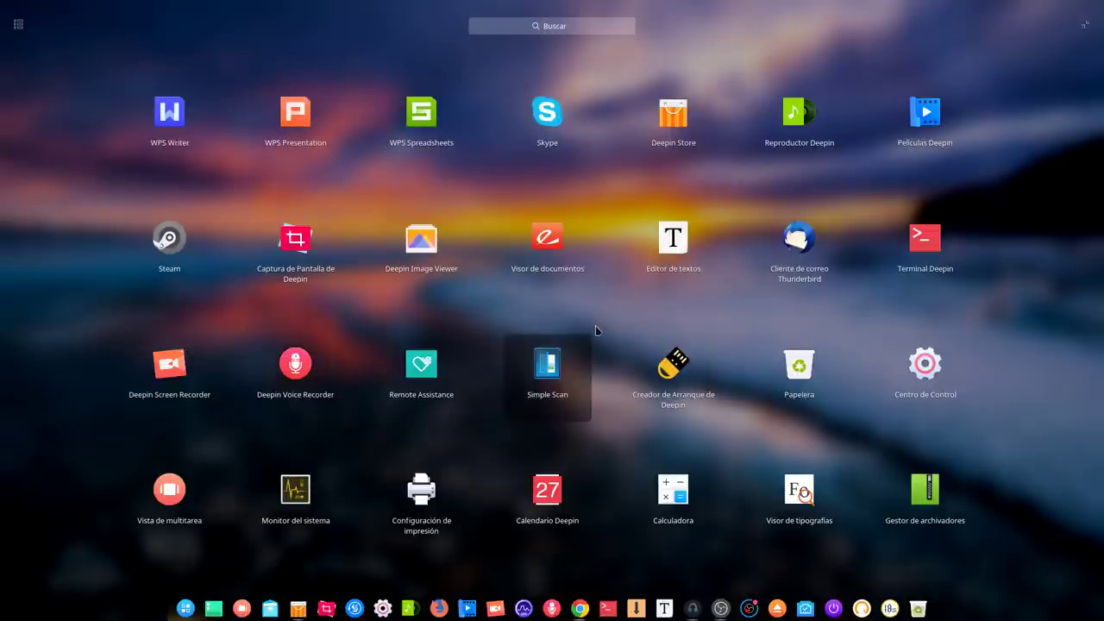
{"action": "scroll", "coordinate": [595, 330], "scroll_direction": "down", "scroll_amount": 5}
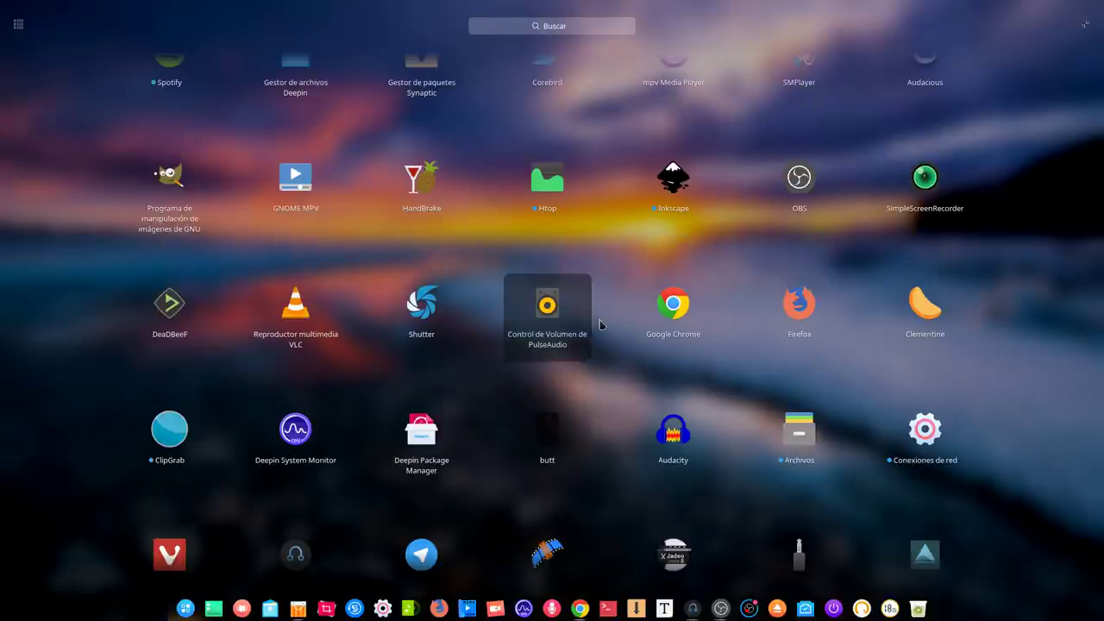
{"action": "left_click", "coordinate": [581, 327]}
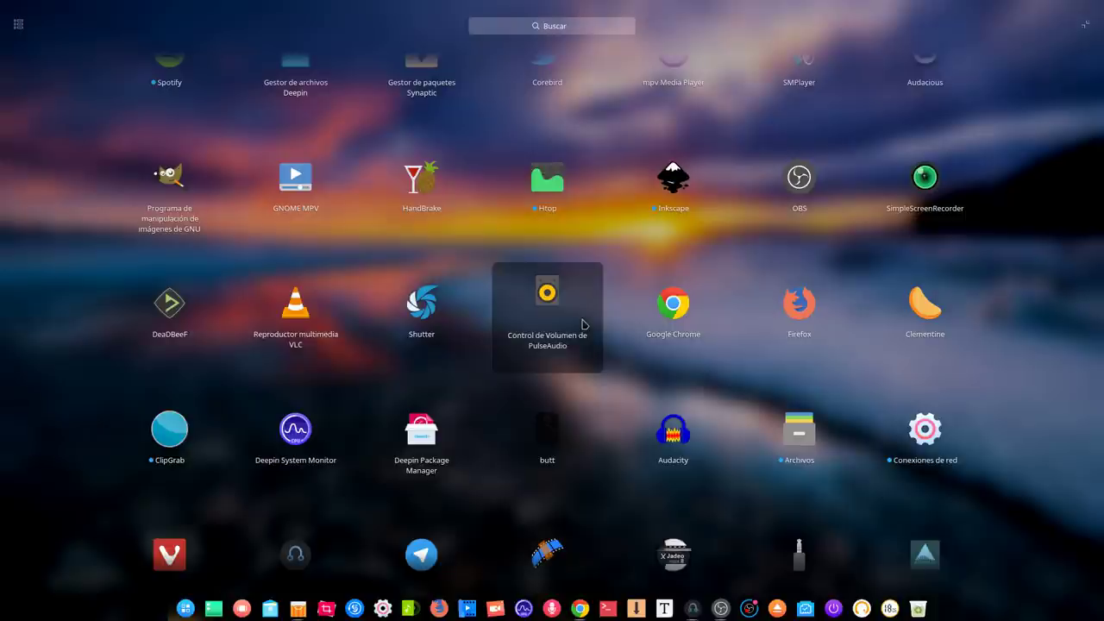
{"action": "scroll", "coordinate": [648, 395], "scroll_direction": "down", "scroll_amount": 3}
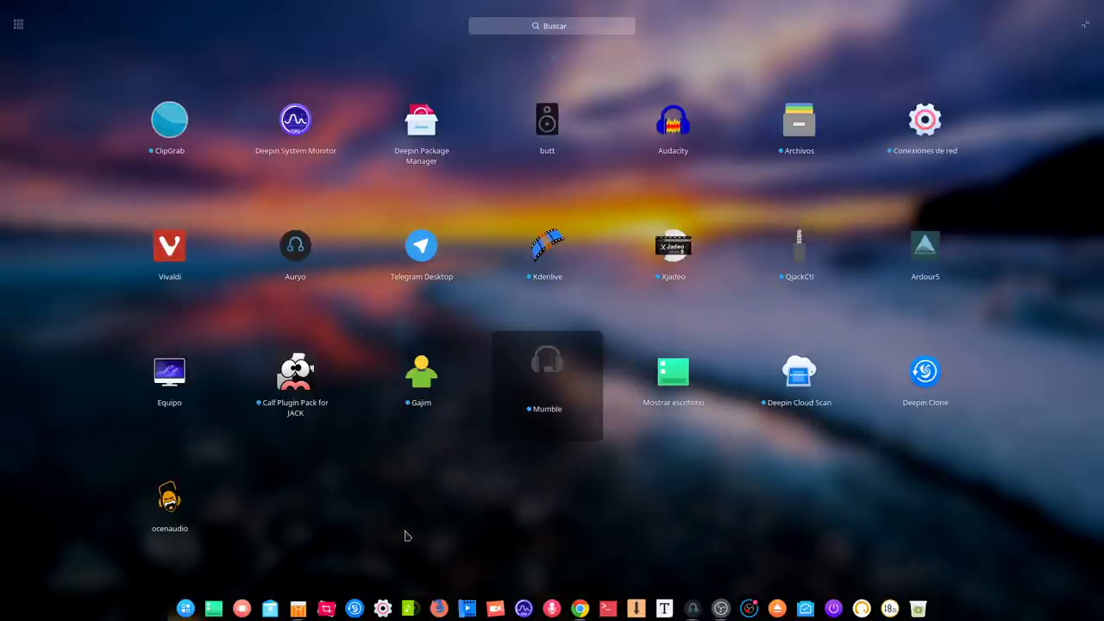
{"action": "scroll", "coordinate": [407, 534], "scroll_direction": "up", "scroll_amount": 5}
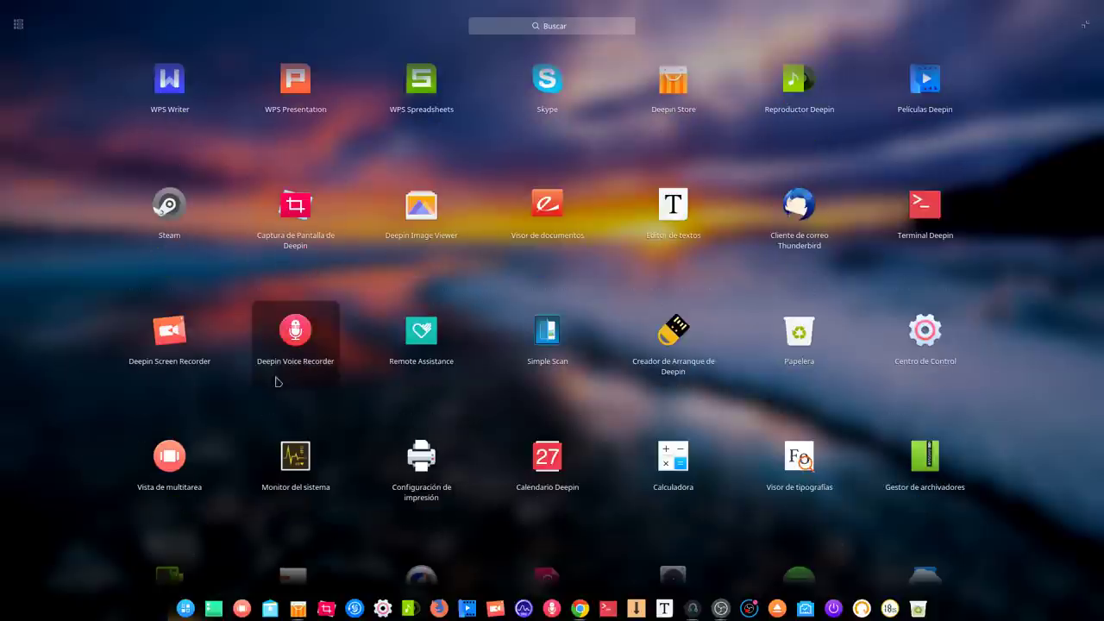
{"action": "left_click", "coordinate": [81, 242]}
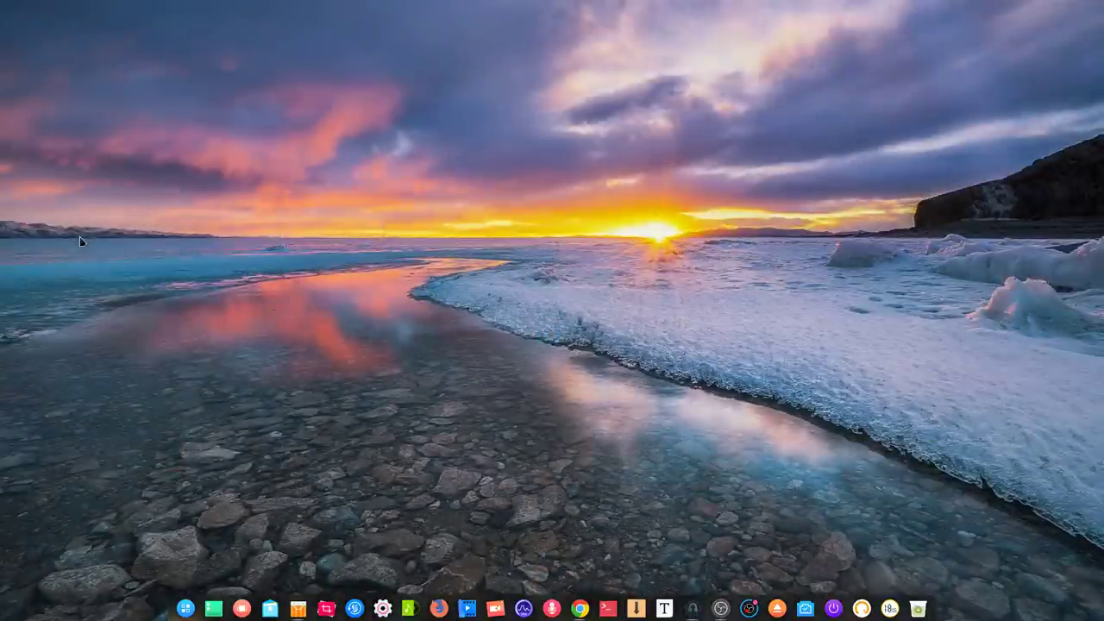
{"action": "left_click", "coordinate": [186, 608]}
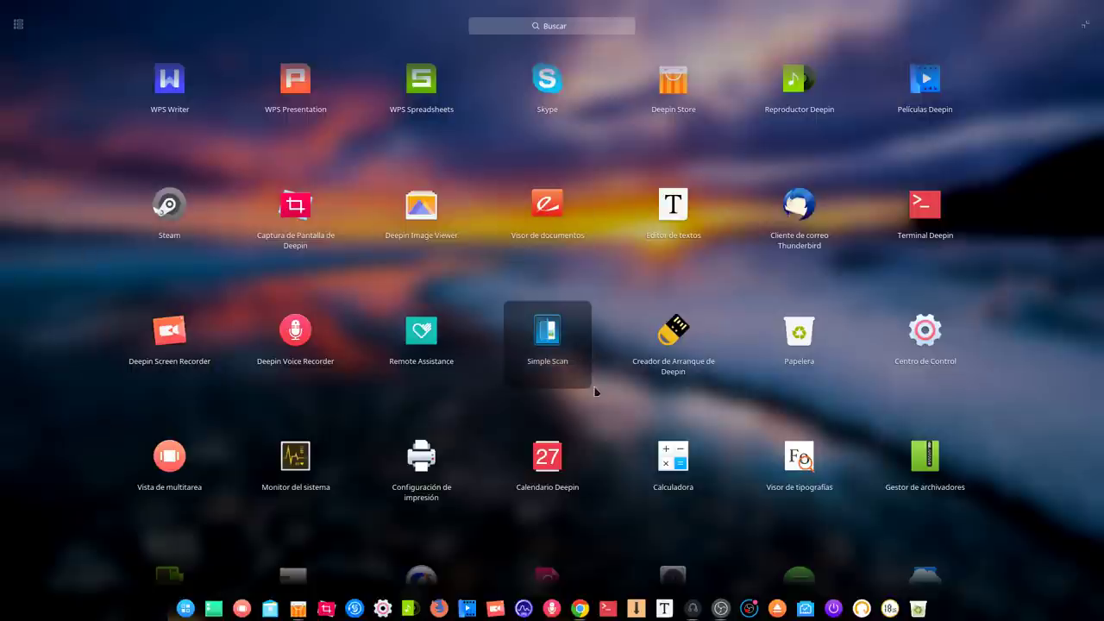
{"action": "scroll", "coordinate": [597, 396], "scroll_direction": "down", "scroll_amount": 2}
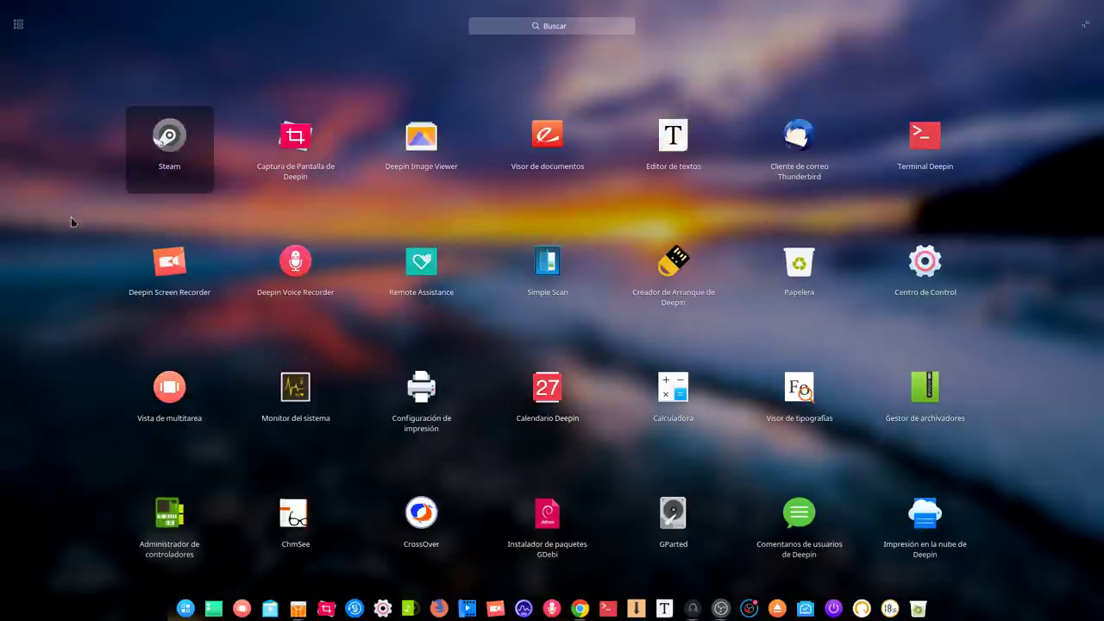
{"action": "left_click", "coordinate": [52, 256]}
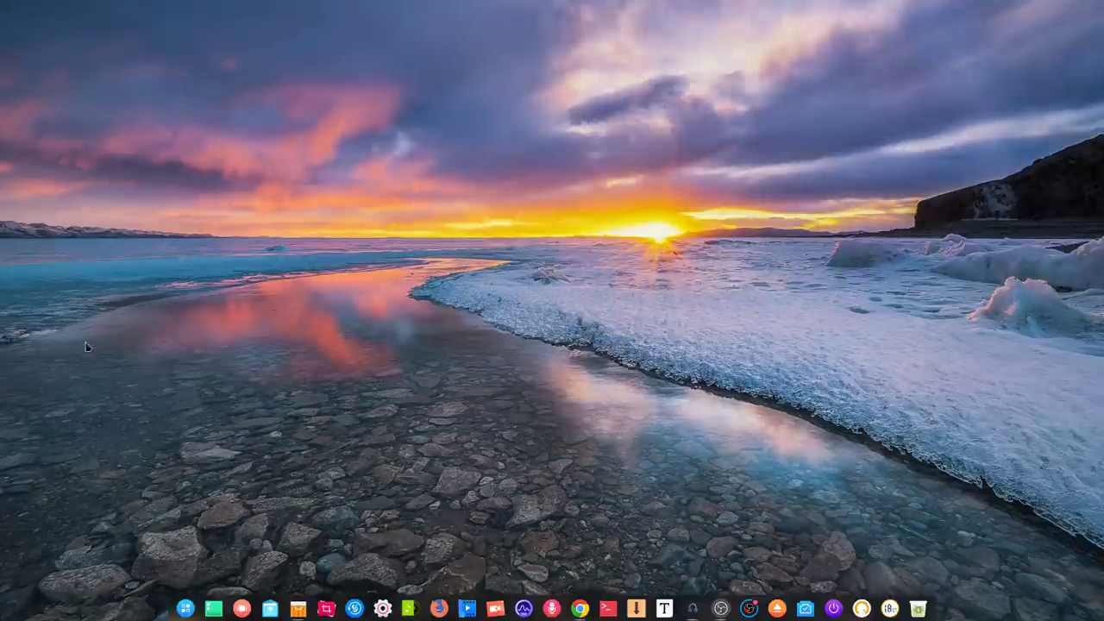
- Search the application launcher for "deepin"
{"action": "left_click", "coordinate": [185, 608]}
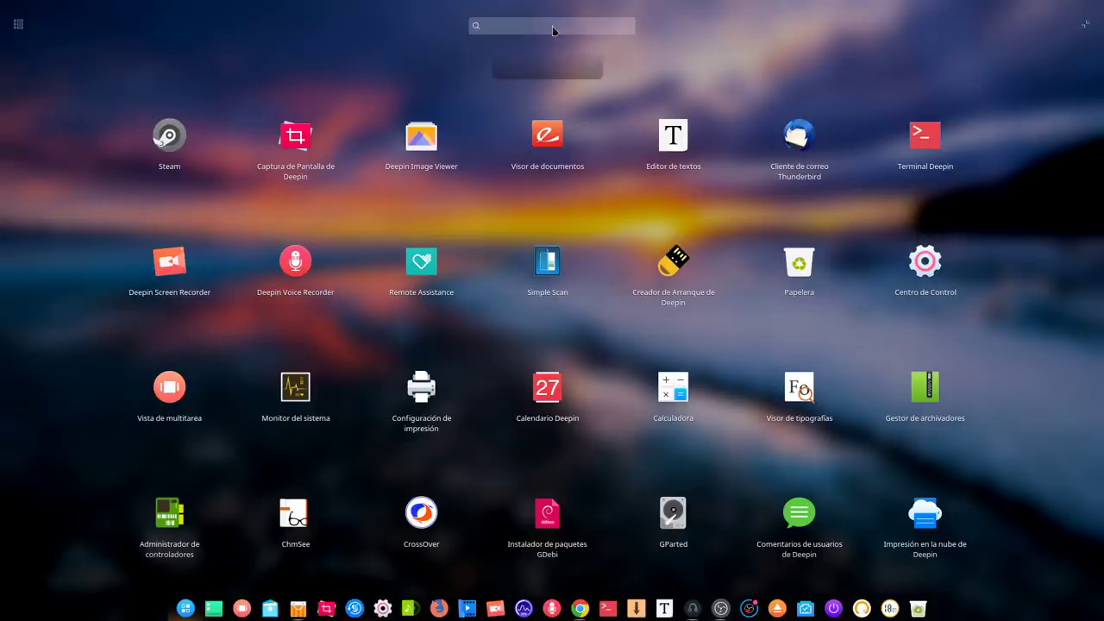
{"action": "type", "text": "deepin"}
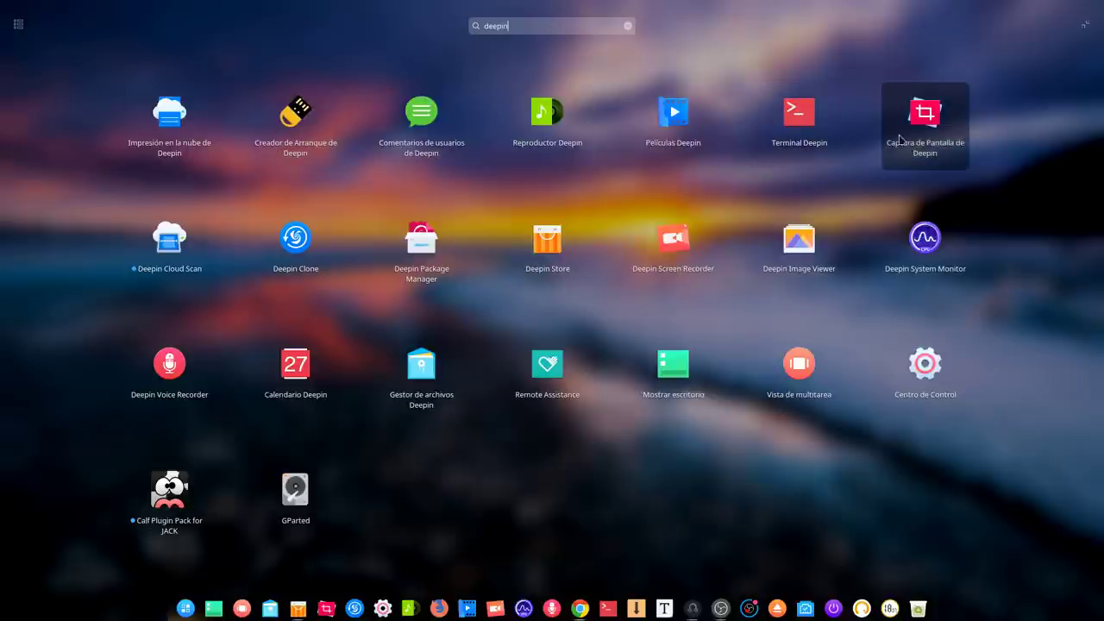
- Leave the launcher, view the full list of newly updated apps in the Deepin Store, and return to the store's recommendations page
{"action": "left_click", "coordinate": [299, 249]}
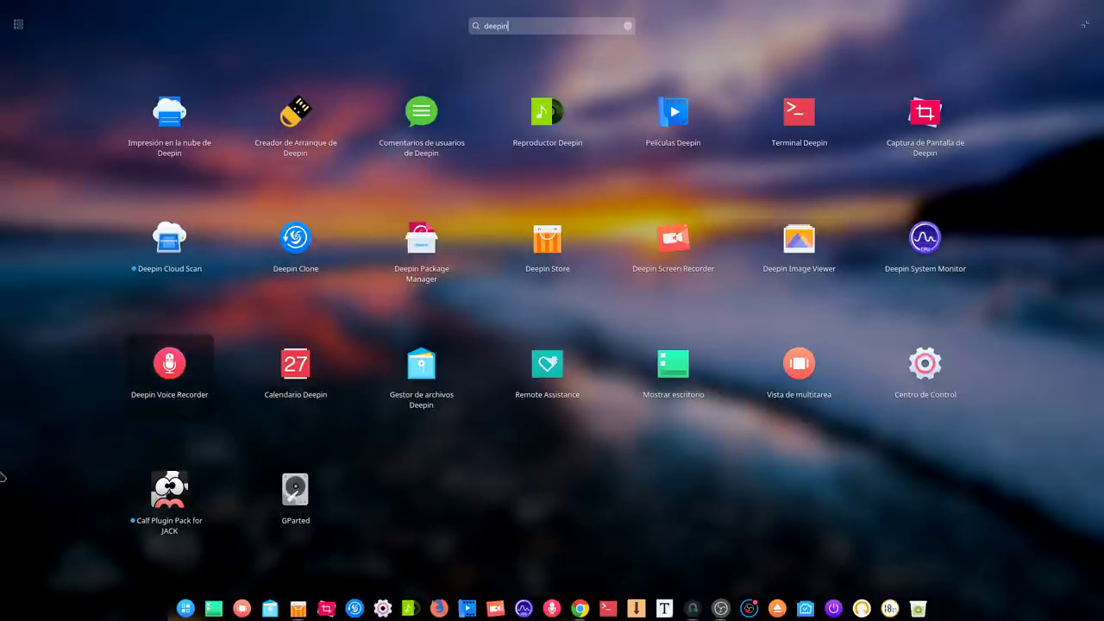
{"action": "left_click", "coordinate": [7, 119]}
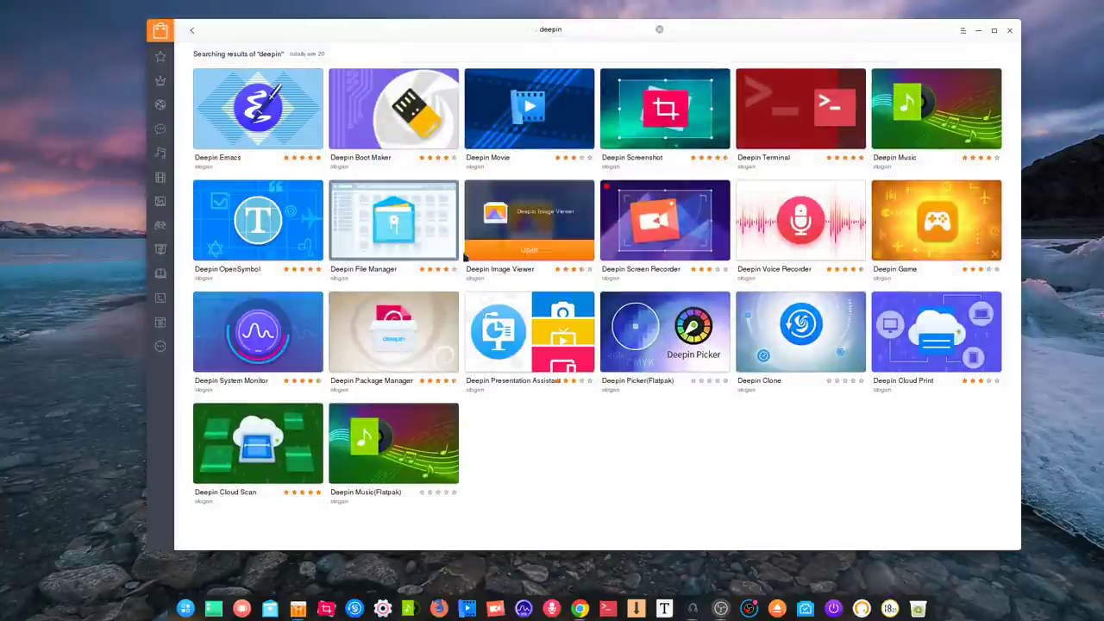
{"action": "left_click", "coordinate": [159, 58]}
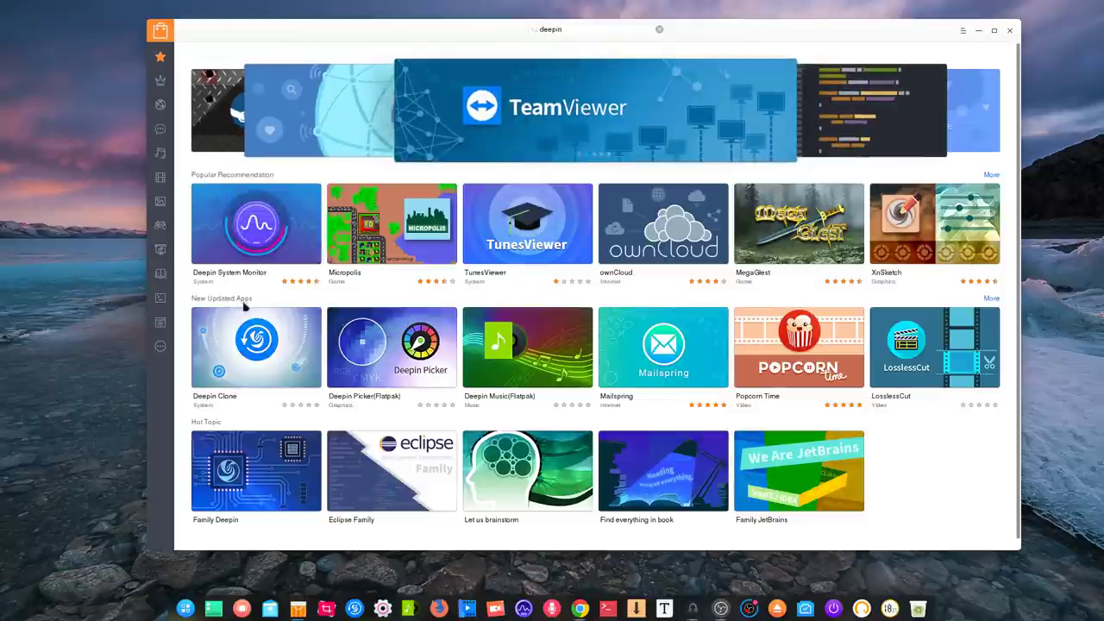
{"action": "left_click", "coordinate": [992, 298]}
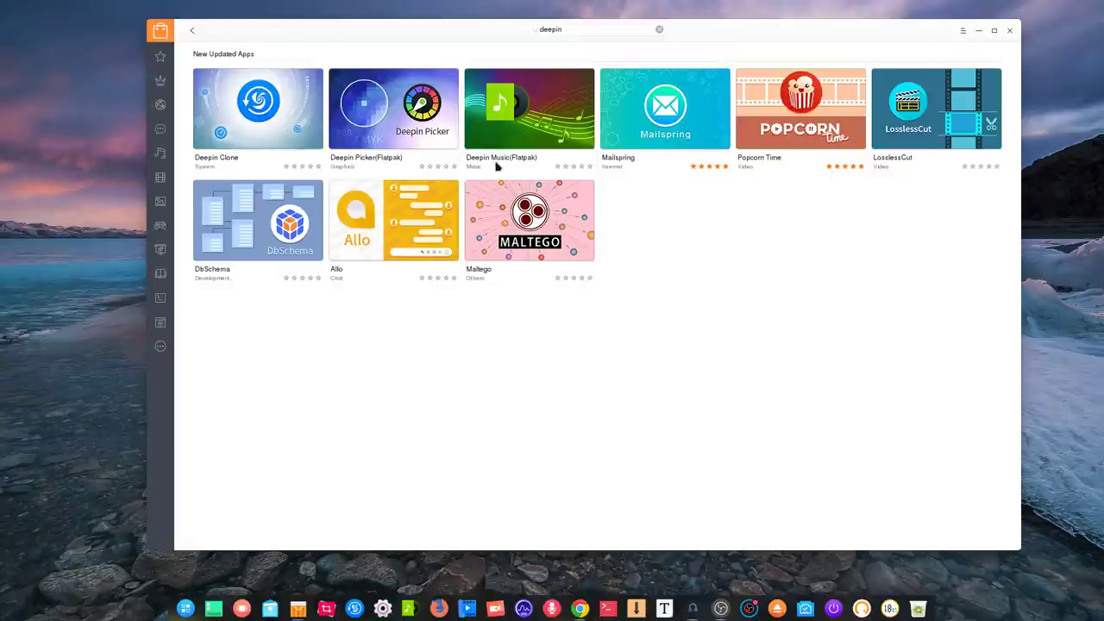
{"action": "mouse_move", "coordinate": [546, 131]}
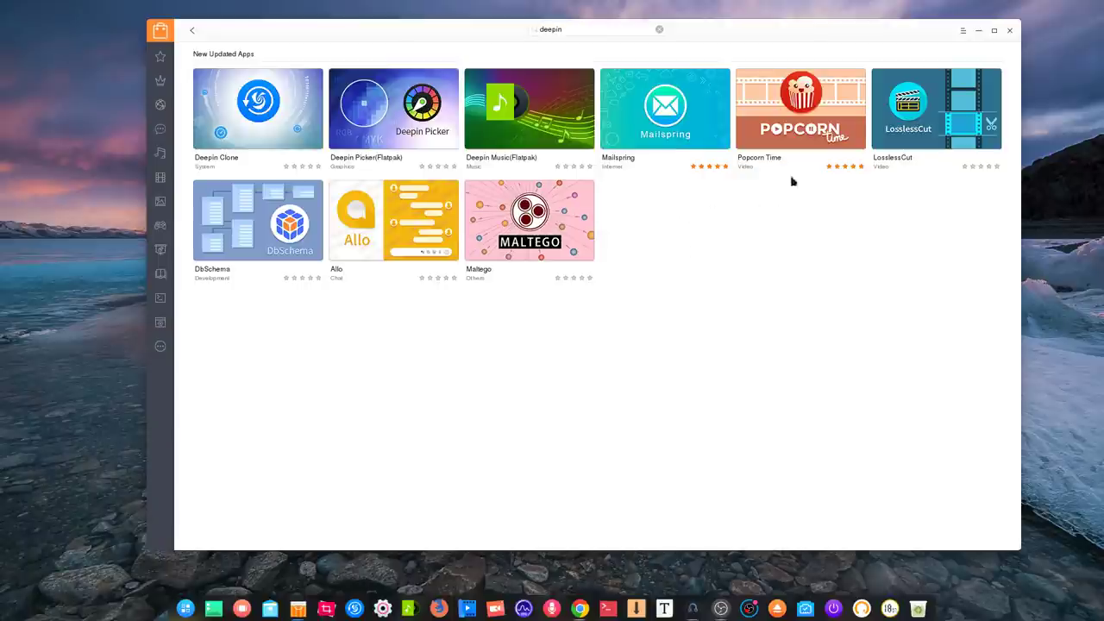
{"action": "mouse_move", "coordinate": [912, 115]}
{"action": "left_click", "coordinate": [192, 30]}
{"action": "scroll", "coordinate": [228, 112], "scroll_direction": "down", "scroll_amount": 1}
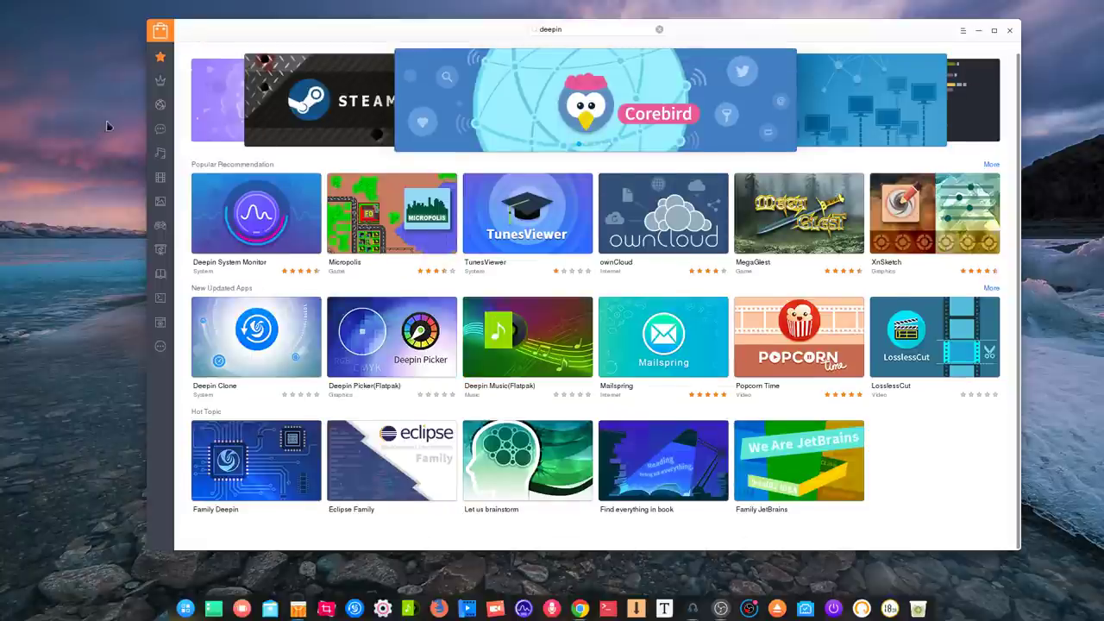
- Browse the whole Internet category of the store, from Mozilla Firefox down to the last apps
{"action": "left_click", "coordinate": [160, 104]}
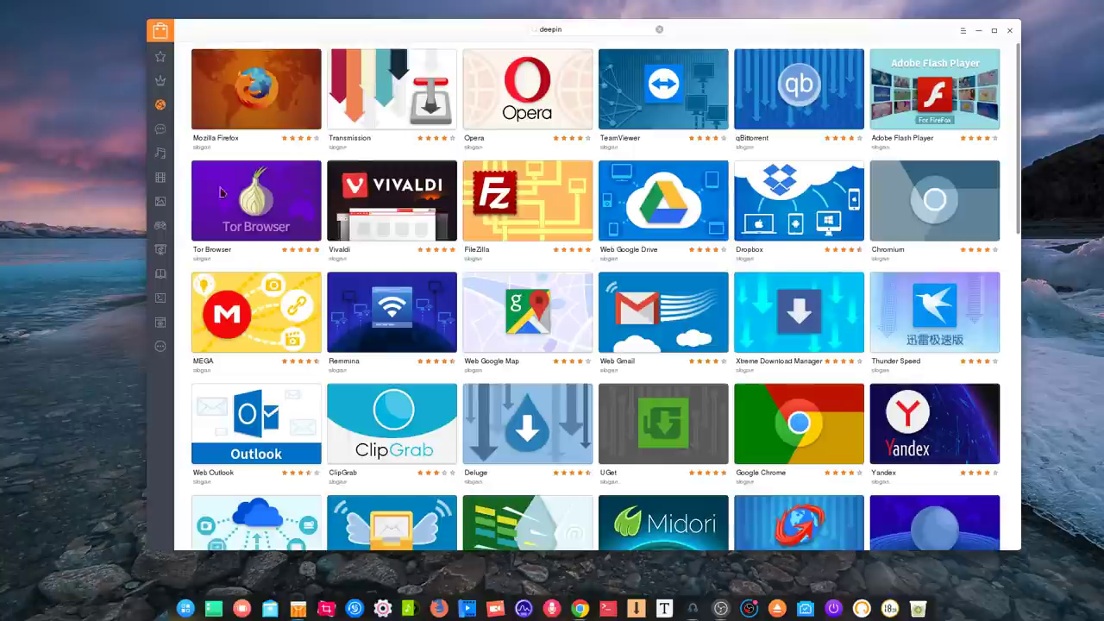
{"action": "scroll", "coordinate": [390, 294], "scroll_direction": "down", "scroll_amount": 4}
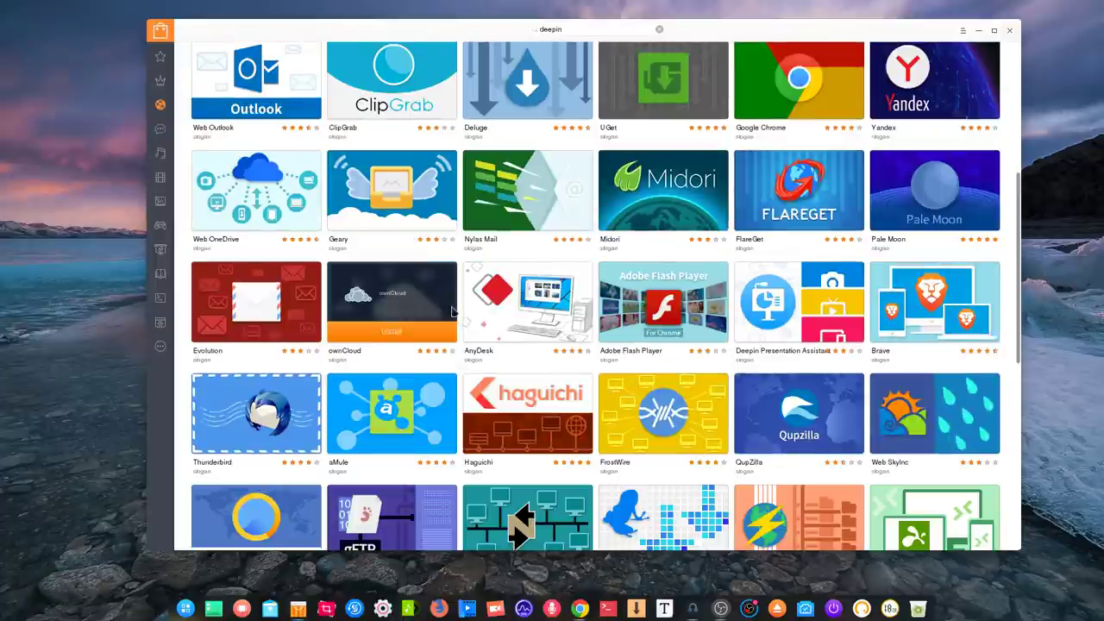
{"action": "scroll", "coordinate": [390, 191], "scroll_direction": "up", "scroll_amount": 2}
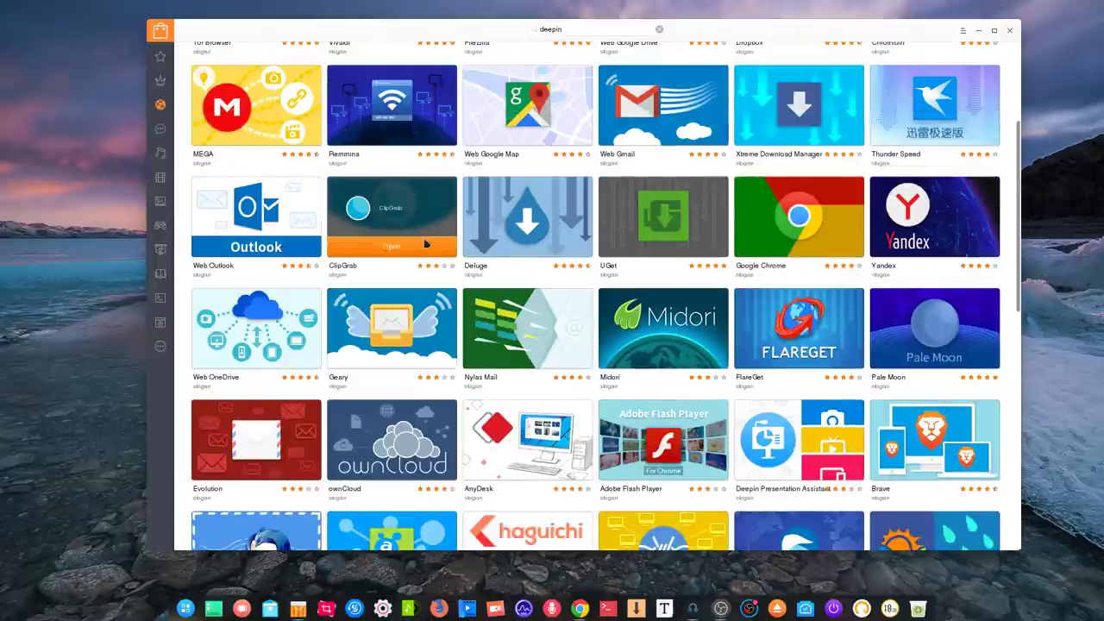
{"action": "scroll", "coordinate": [723, 444], "scroll_direction": "down", "scroll_amount": 8}
{"action": "scroll", "coordinate": [723, 444], "scroll_direction": "down", "scroll_amount": 1}
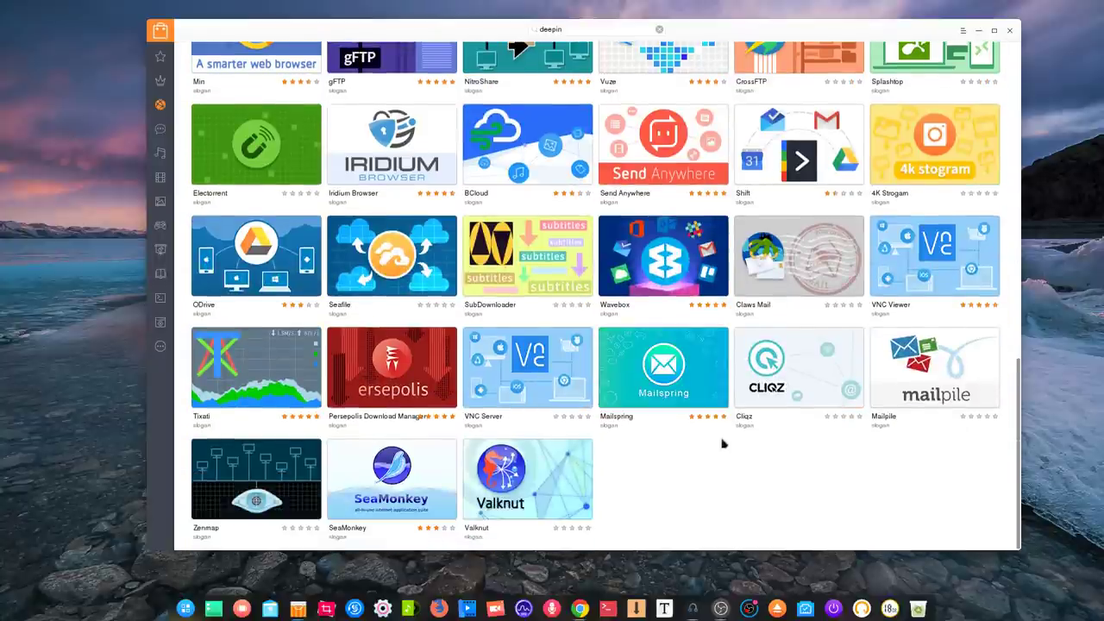
- Browse the store's Music category through to its end and minimize the store window
{"action": "left_click", "coordinate": [158, 156]}
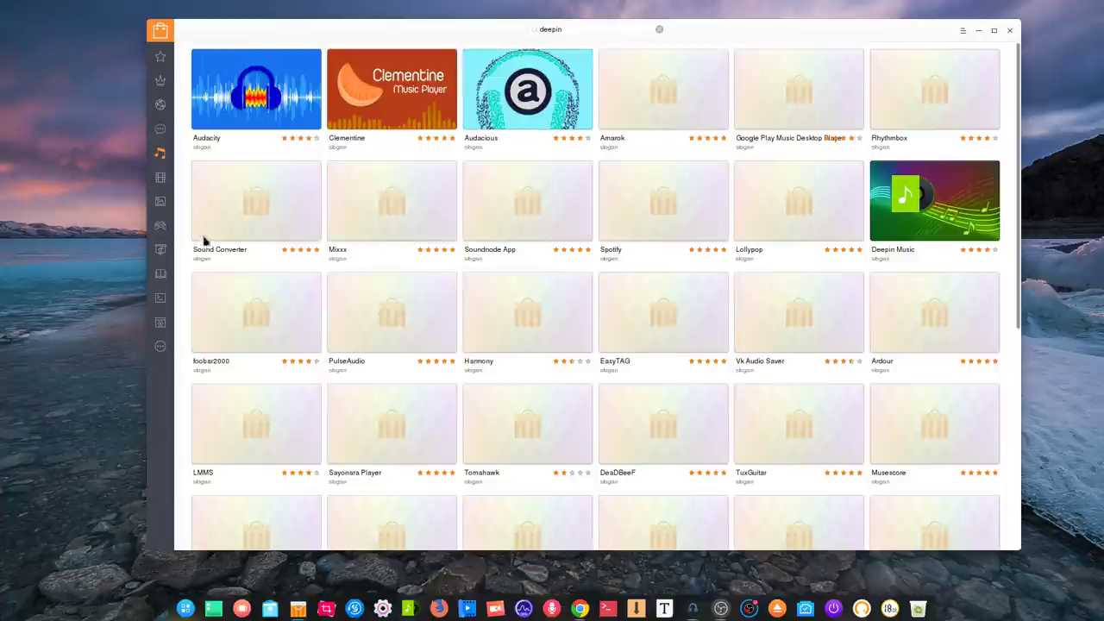
{"action": "scroll", "coordinate": [297, 320], "scroll_direction": "down", "scroll_amount": 3}
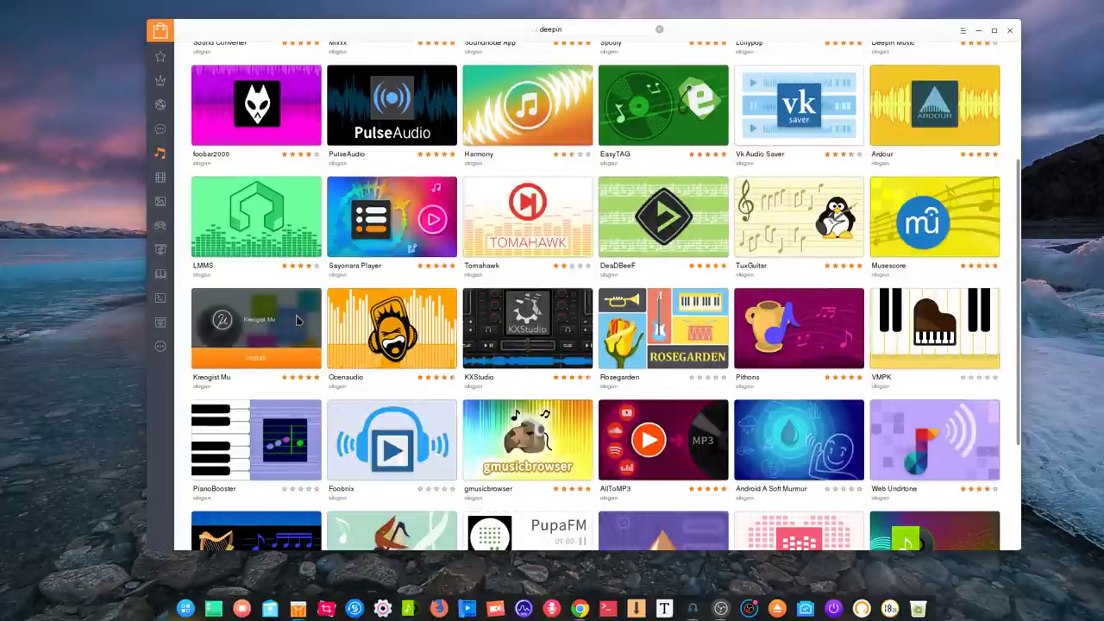
{"action": "scroll", "coordinate": [352, 308], "scroll_direction": "down", "scroll_amount": 3}
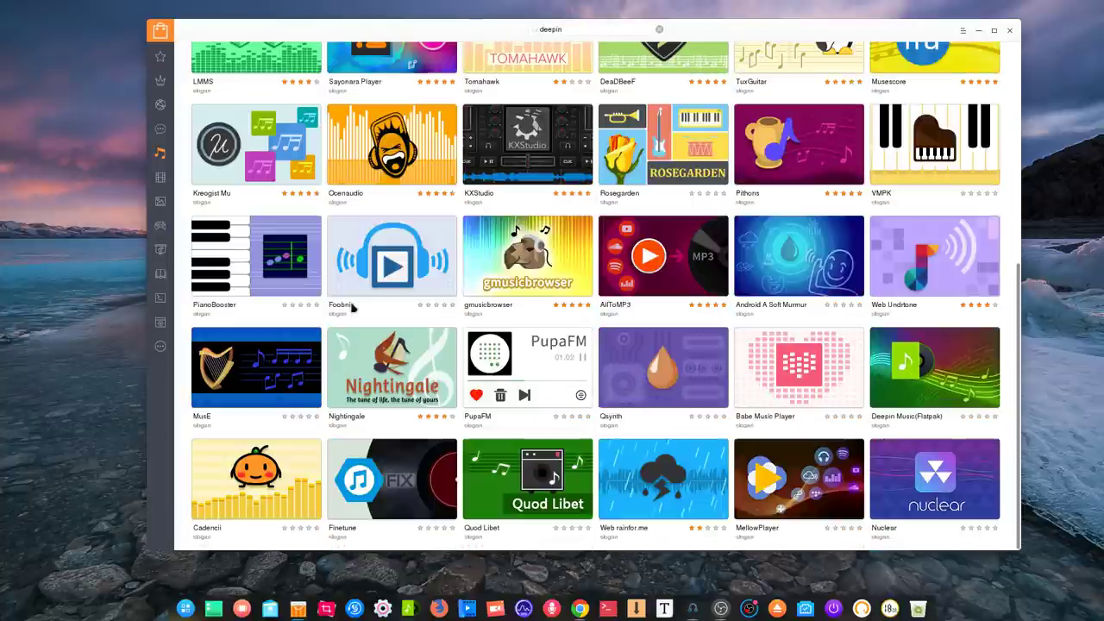
{"action": "left_click", "coordinate": [978, 31]}
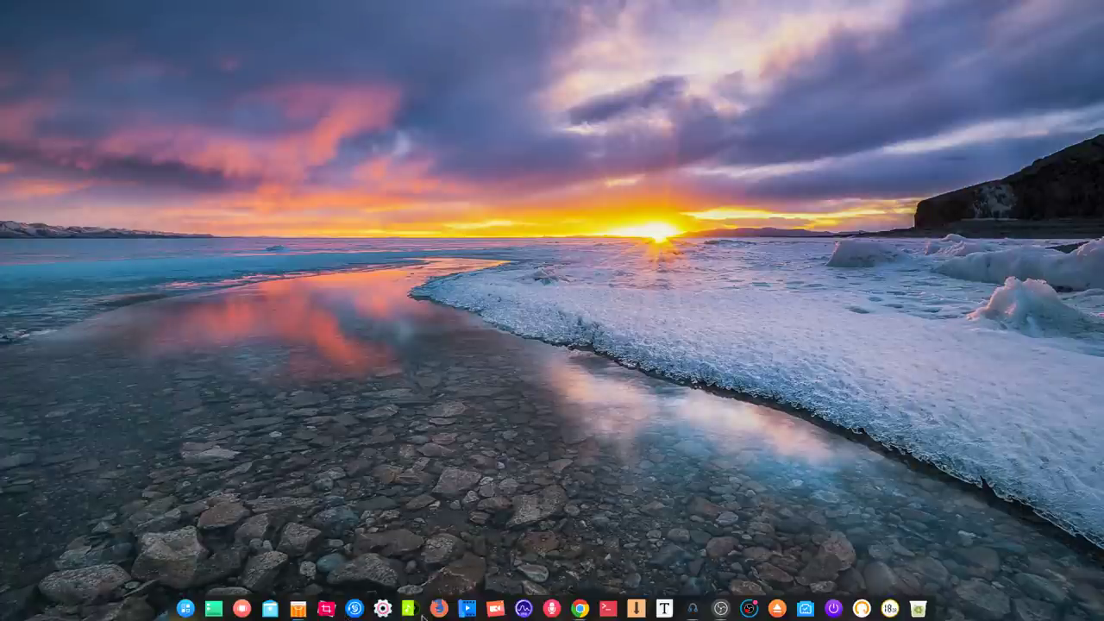
- Switch to Chrome, search the Salmorejo Geek blog for "deepin" from the Deepin 15.5 beta article, and look through the results
{"action": "left_click", "coordinate": [580, 609]}
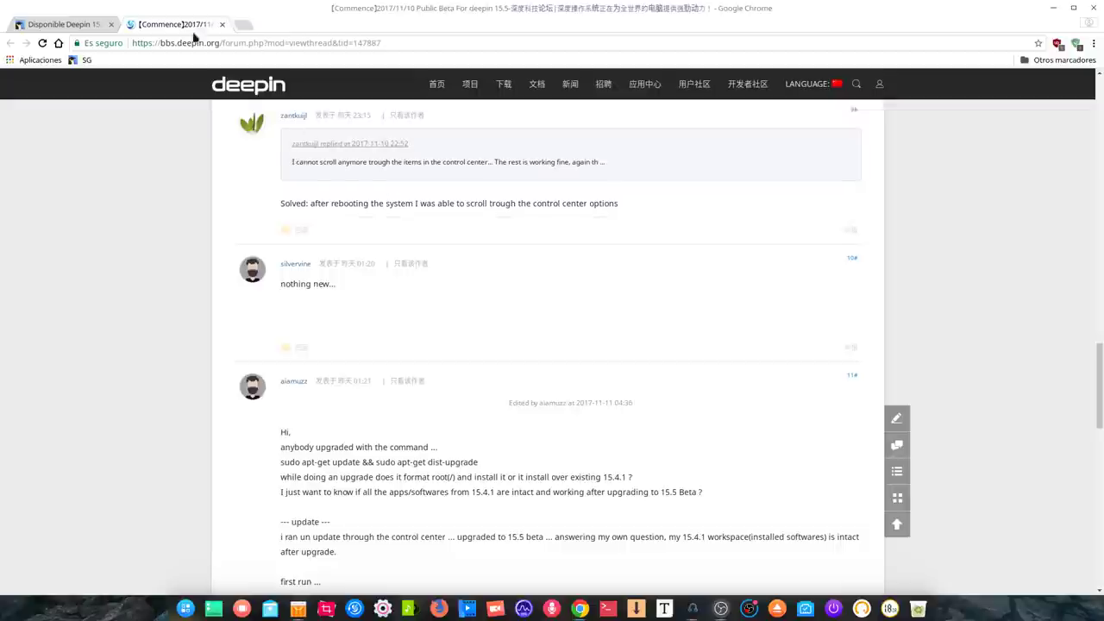
{"action": "left_click", "coordinate": [39, 25]}
{"action": "scroll", "coordinate": [569, 319], "scroll_direction": "up", "scroll_amount": 4}
{"action": "scroll", "coordinate": [565, 320], "scroll_direction": "up", "scroll_amount": 8}
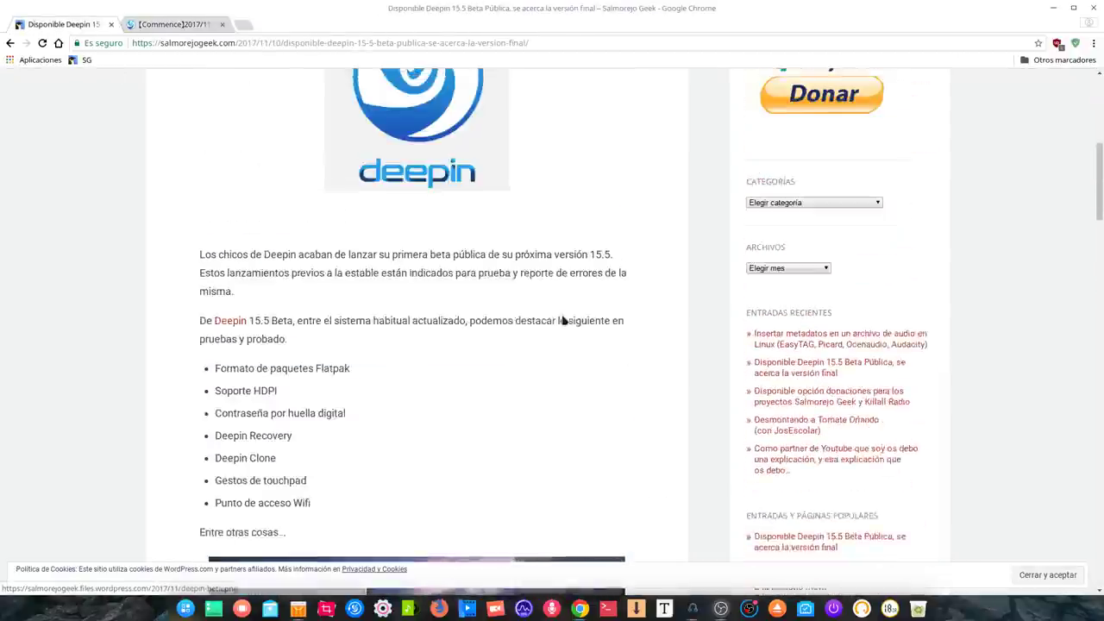
{"action": "scroll", "coordinate": [754, 264], "scroll_direction": "down", "scroll_amount": 1}
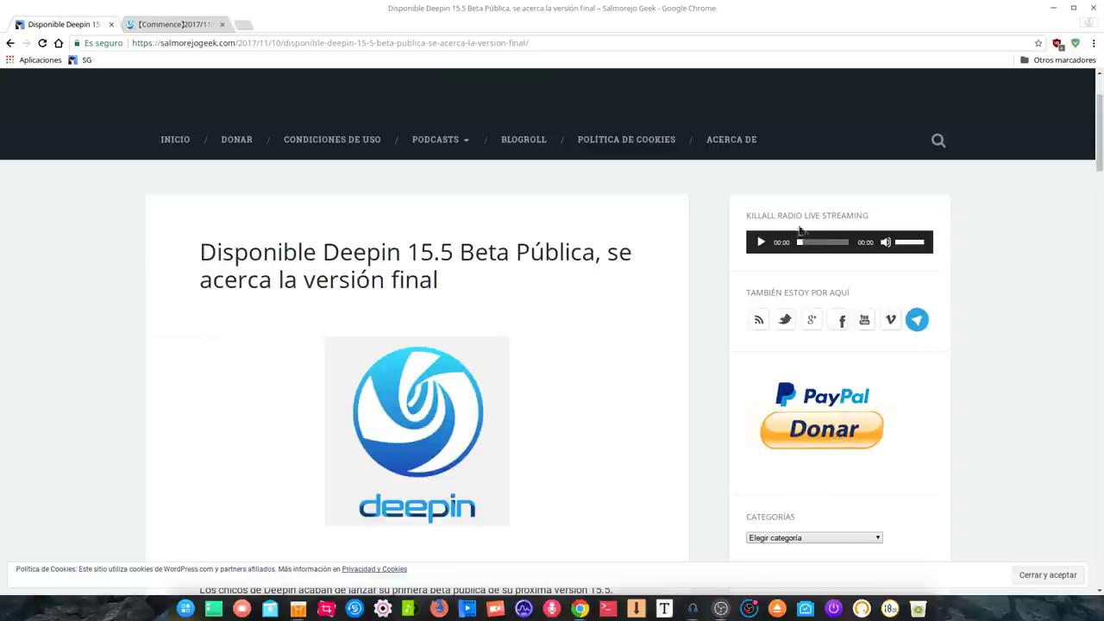
{"action": "left_click", "coordinate": [938, 139]}
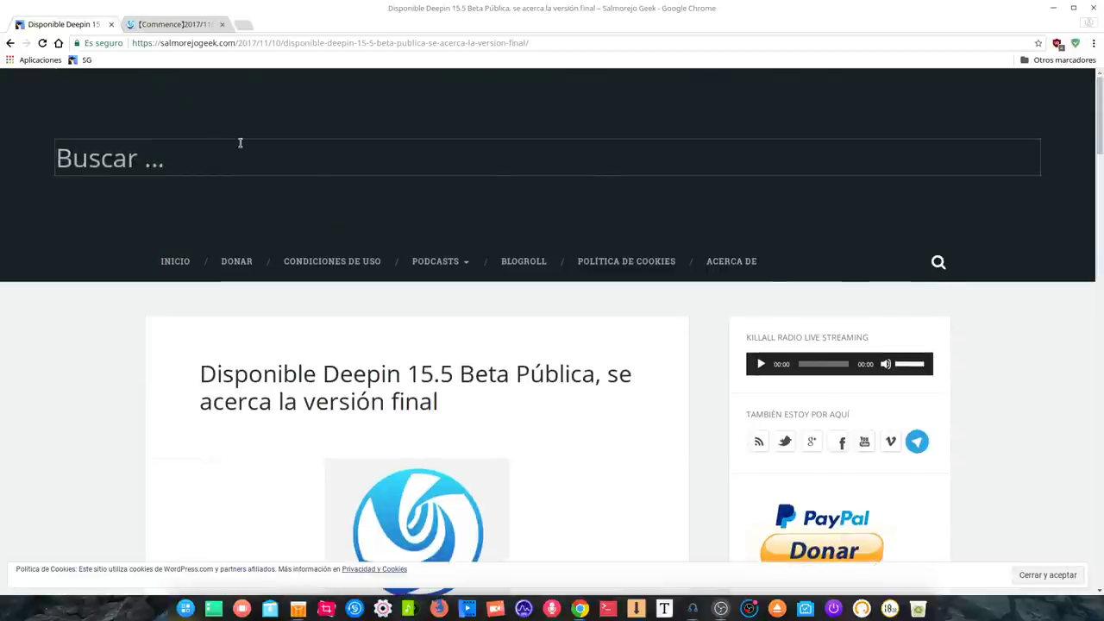
{"action": "type", "text": "deepin"}
{"action": "key", "text": "Return"}
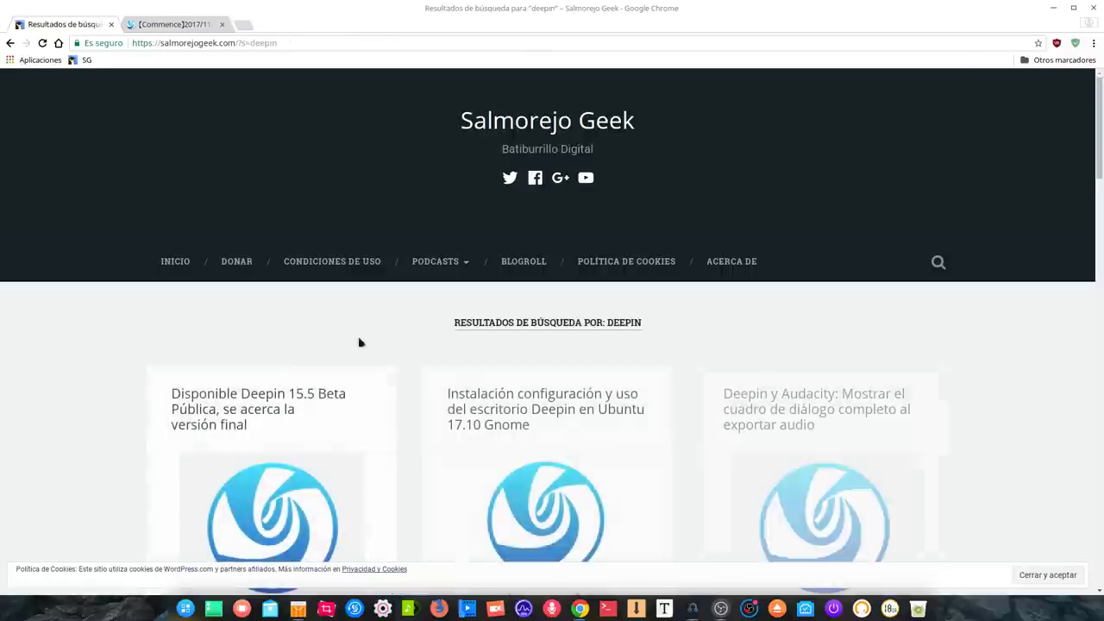
{"action": "scroll", "coordinate": [293, 338], "scroll_direction": "down", "scroll_amount": 2}
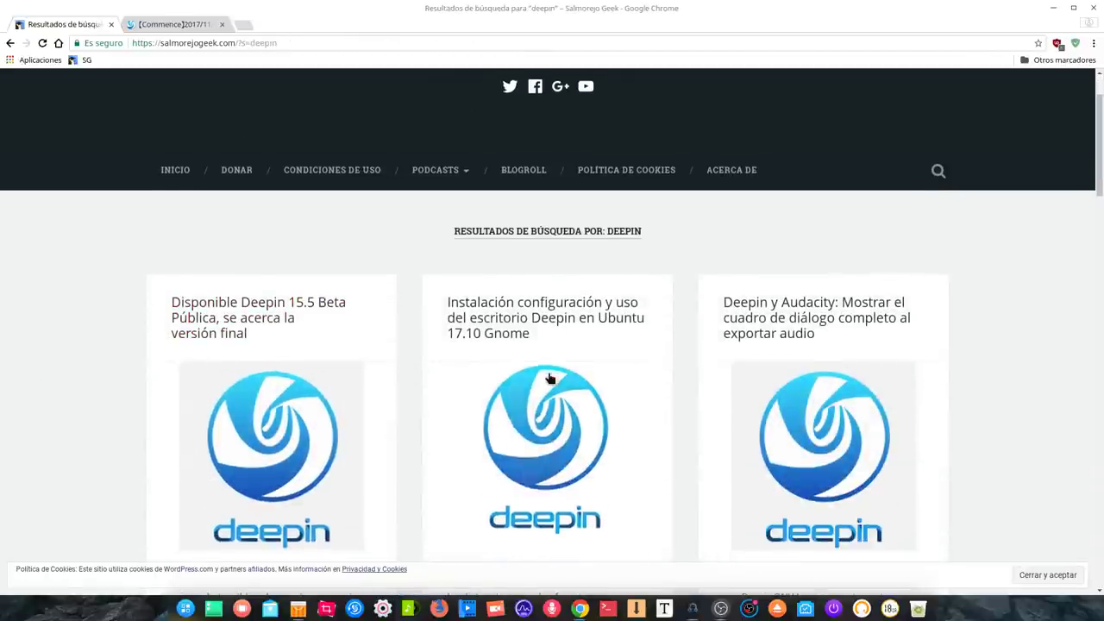
{"action": "scroll", "coordinate": [1044, 380], "scroll_direction": "down", "scroll_amount": 5}
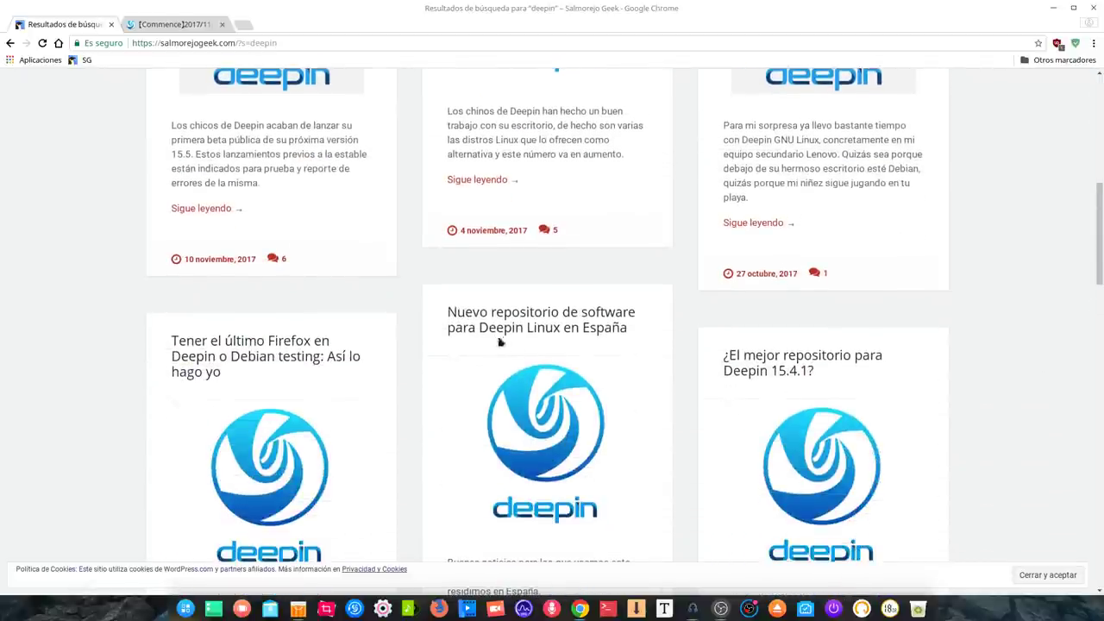
- Read the article "Nuevo repositorio de software para Deepin Linux en España" as far as its repository line and ISO link, returning to the search results
{"action": "left_click", "coordinate": [523, 402]}
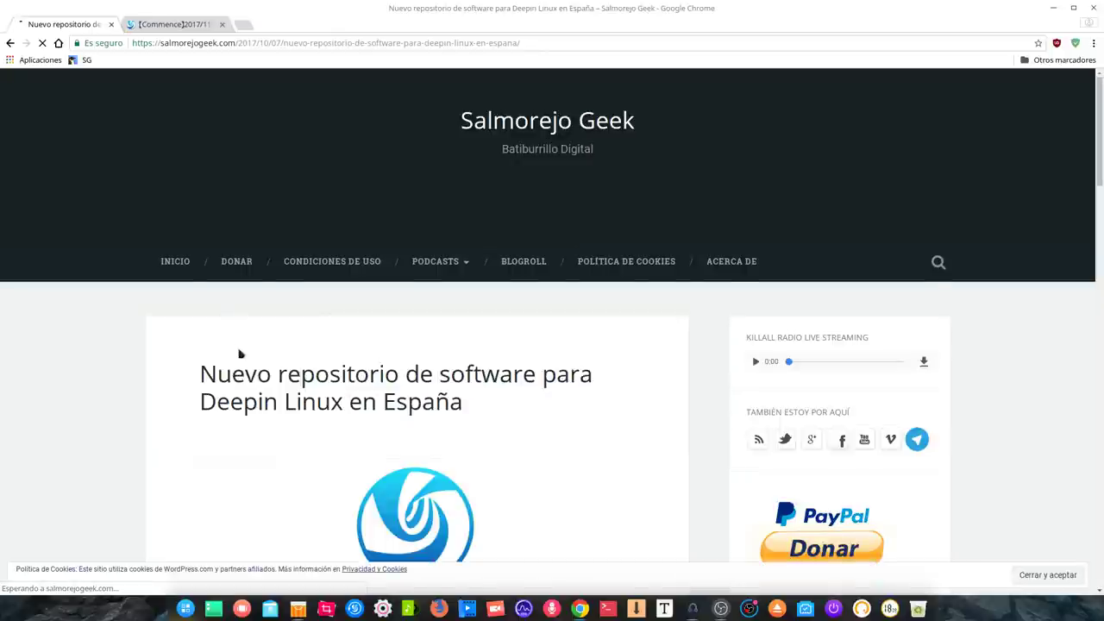
{"action": "scroll", "coordinate": [239, 352], "scroll_direction": "down", "scroll_amount": 4}
{"action": "scroll", "coordinate": [234, 346], "scroll_direction": "down", "scroll_amount": 2}
{"action": "scroll", "coordinate": [118, 380], "scroll_direction": "down", "scroll_amount": 1}
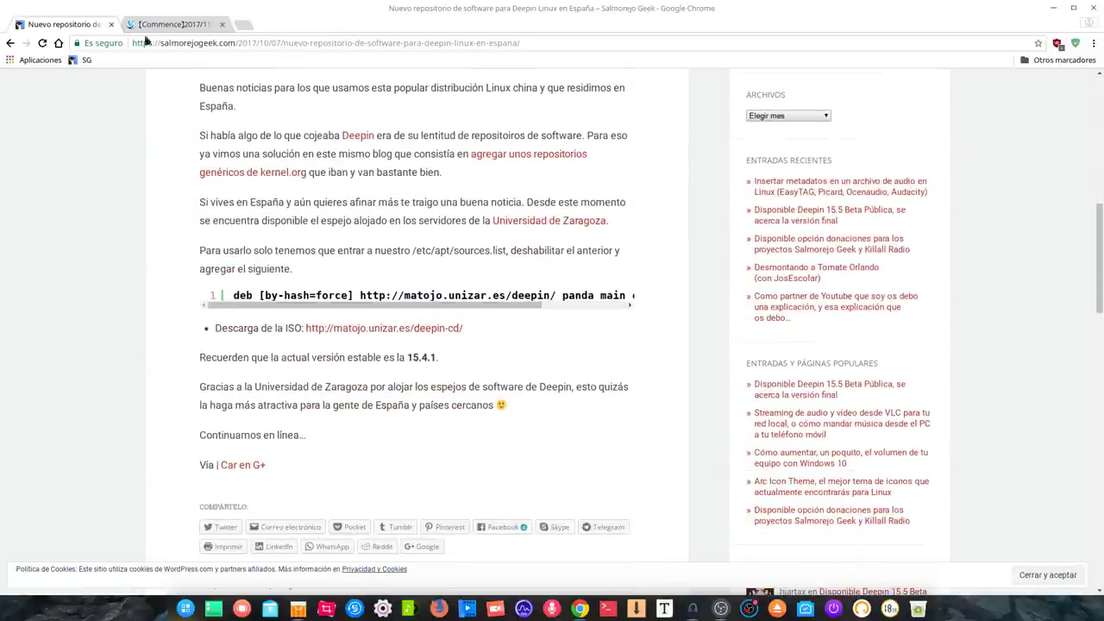
{"action": "left_click", "coordinate": [10, 42]}
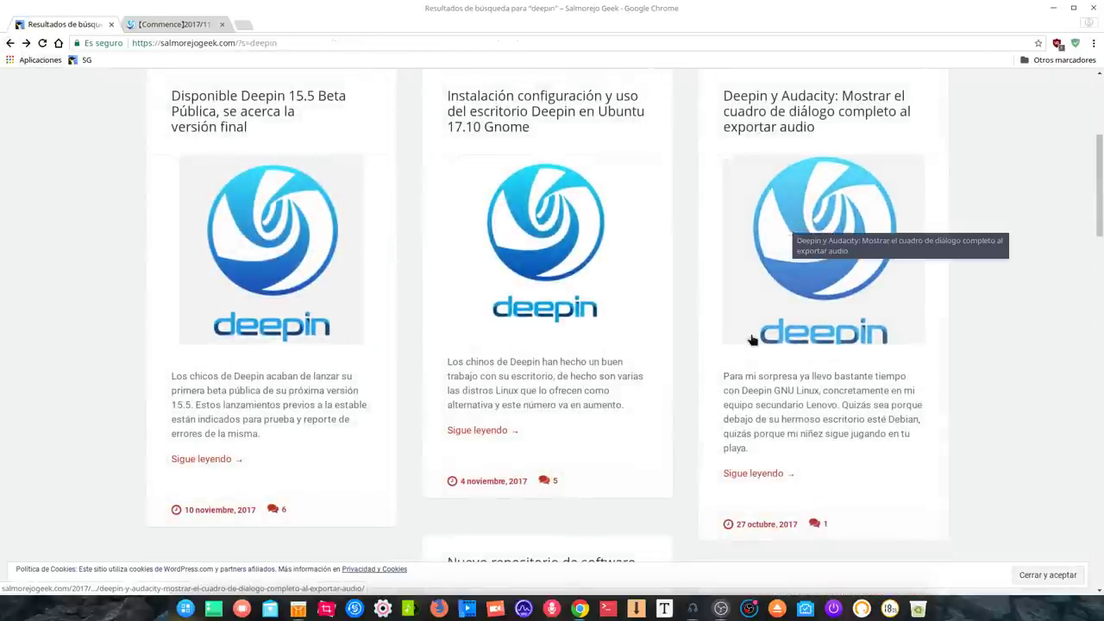
- Open the article "¿El mejor repositorio para Deepin 15.4.1?", examine its kernel.org repository line, and minimize the browser
{"action": "scroll", "coordinate": [777, 294], "scroll_direction": "down", "scroll_amount": 3}
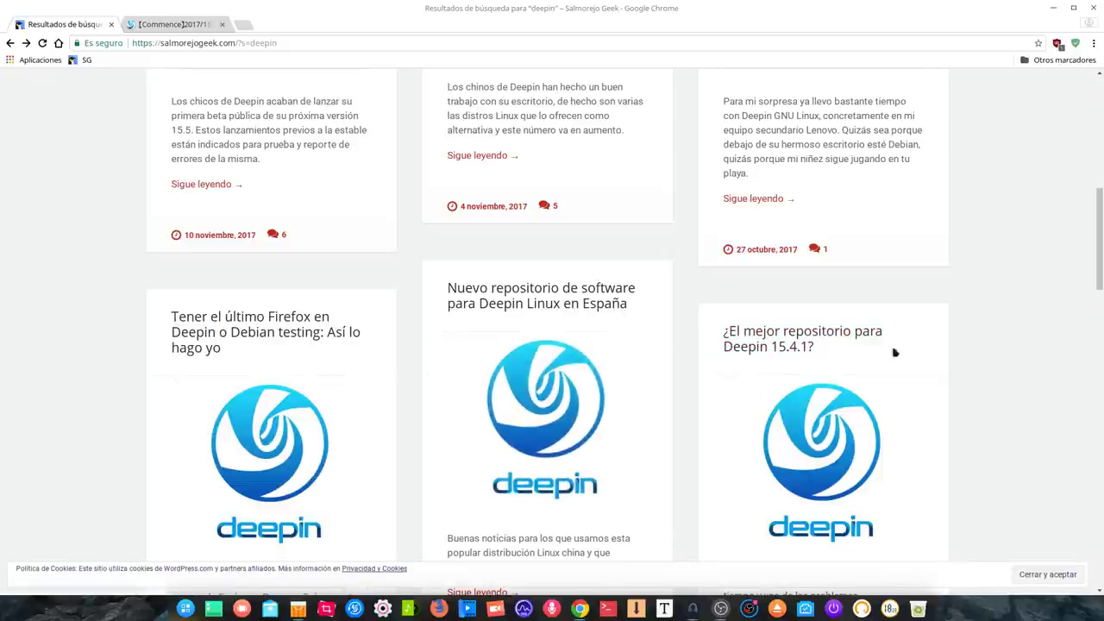
{"action": "left_click", "coordinate": [902, 383]}
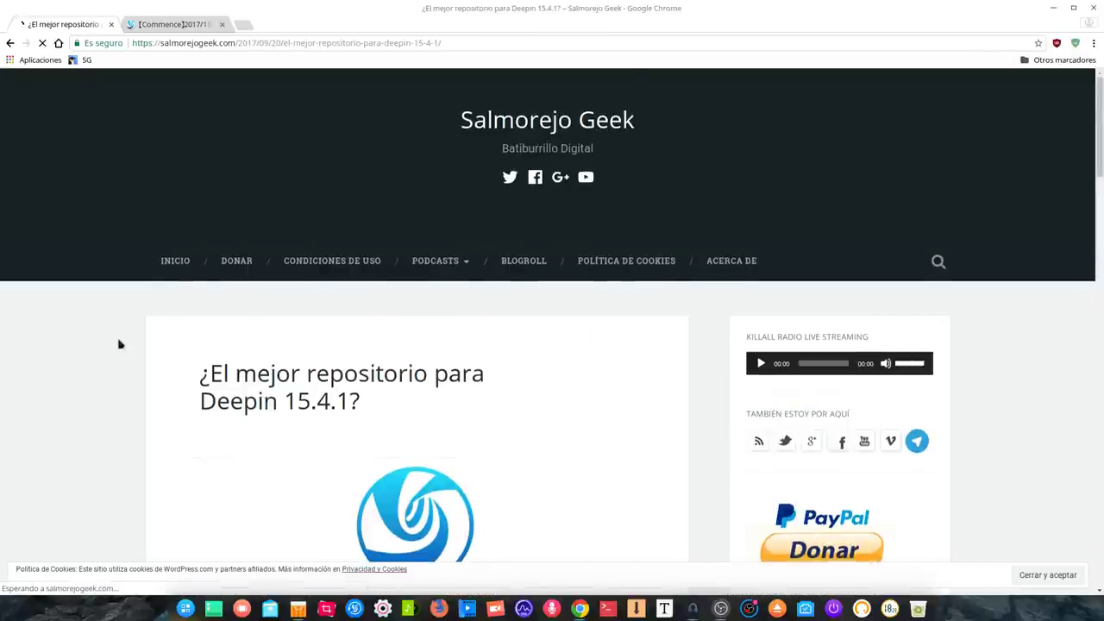
{"action": "scroll", "coordinate": [119, 343], "scroll_direction": "down", "scroll_amount": 5}
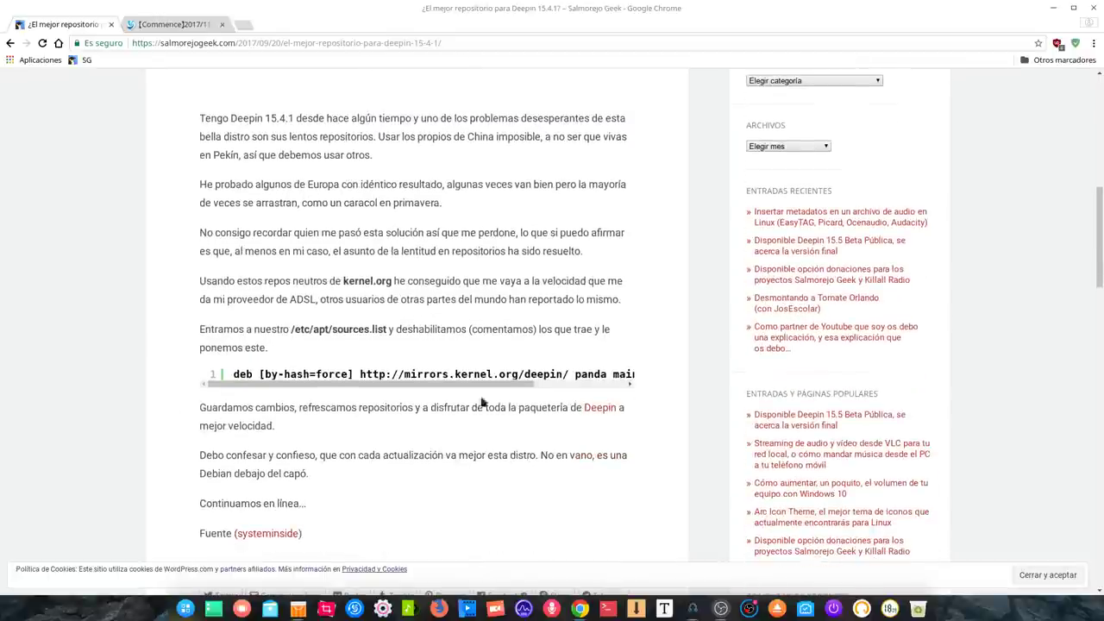
{"action": "left_click_drag", "start_coordinate": [486, 387], "coordinate": [216, 390]}
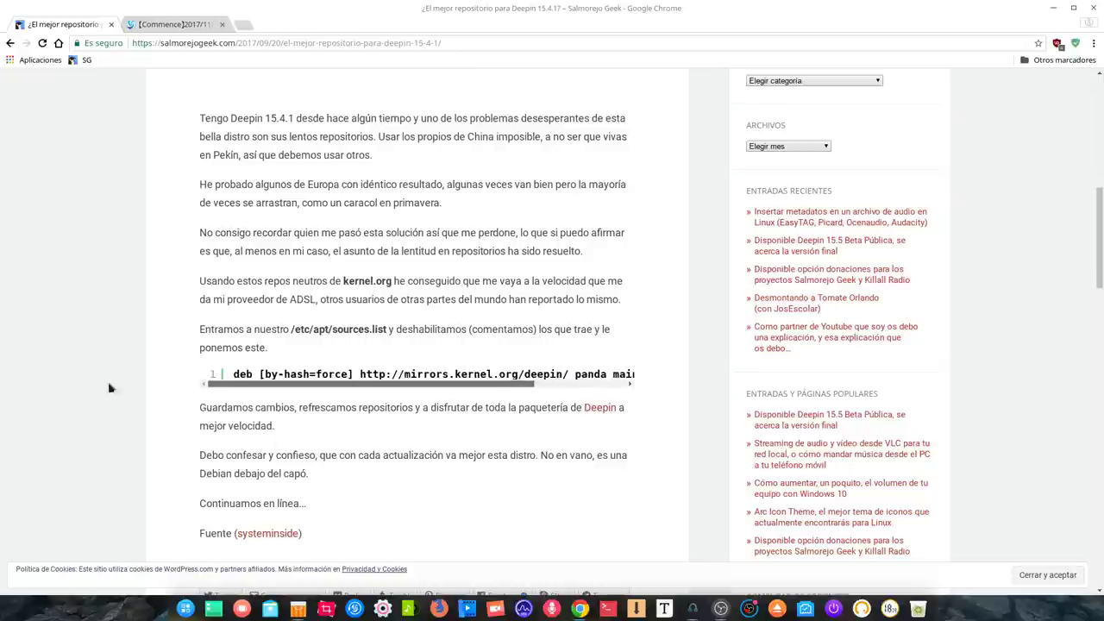
{"action": "scroll", "coordinate": [185, 409], "scroll_direction": "down", "scroll_amount": 3}
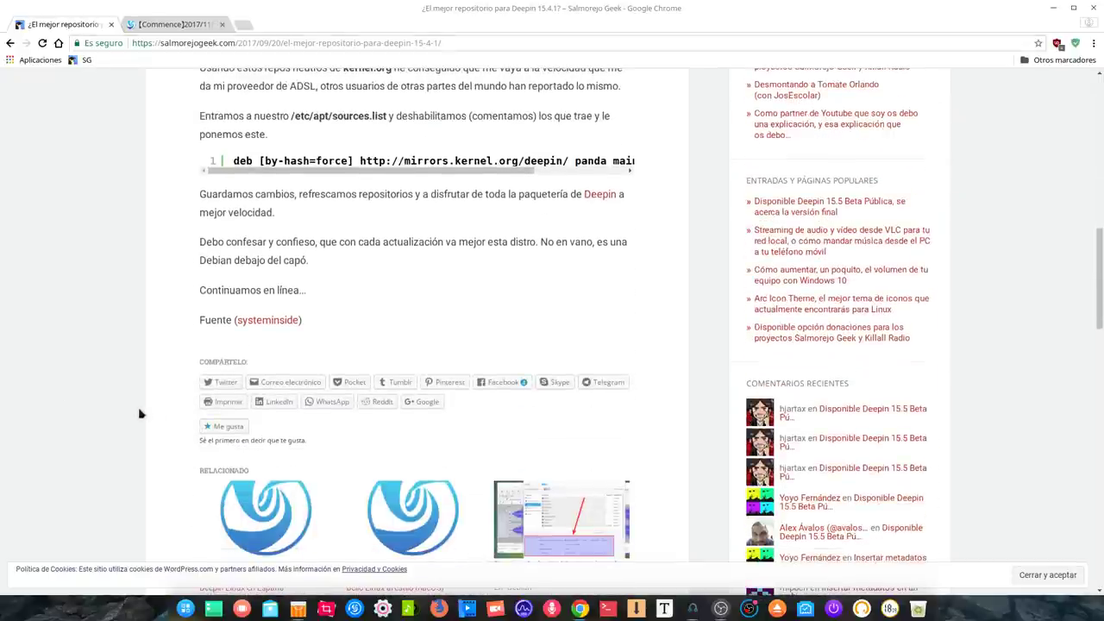
{"action": "scroll", "coordinate": [156, 401], "scroll_direction": "up", "scroll_amount": 4}
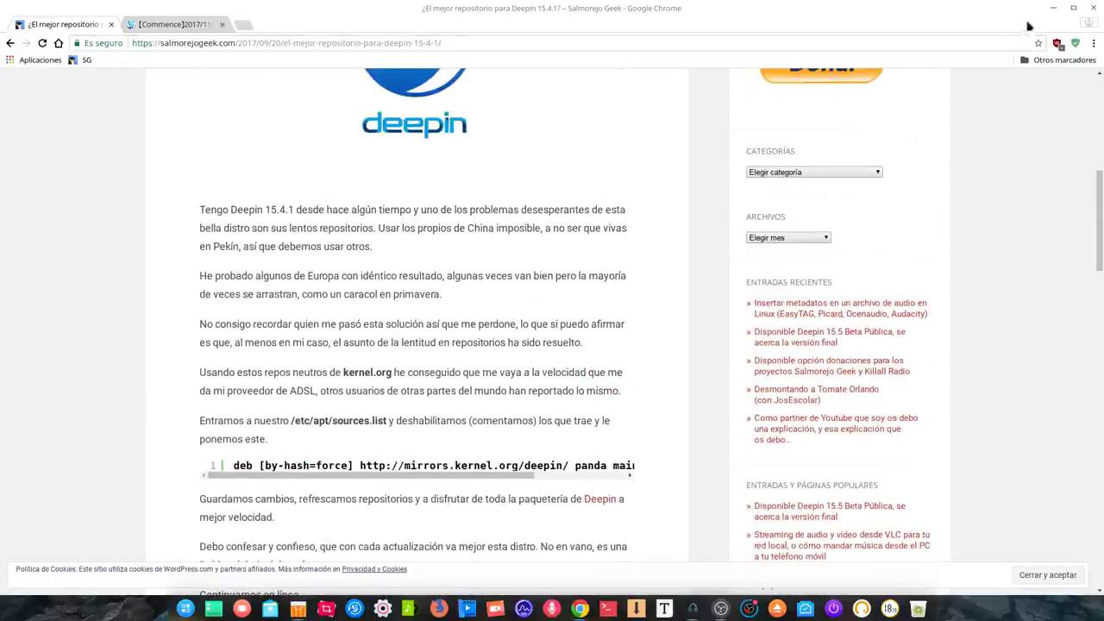
{"action": "left_click", "coordinate": [1054, 9]}
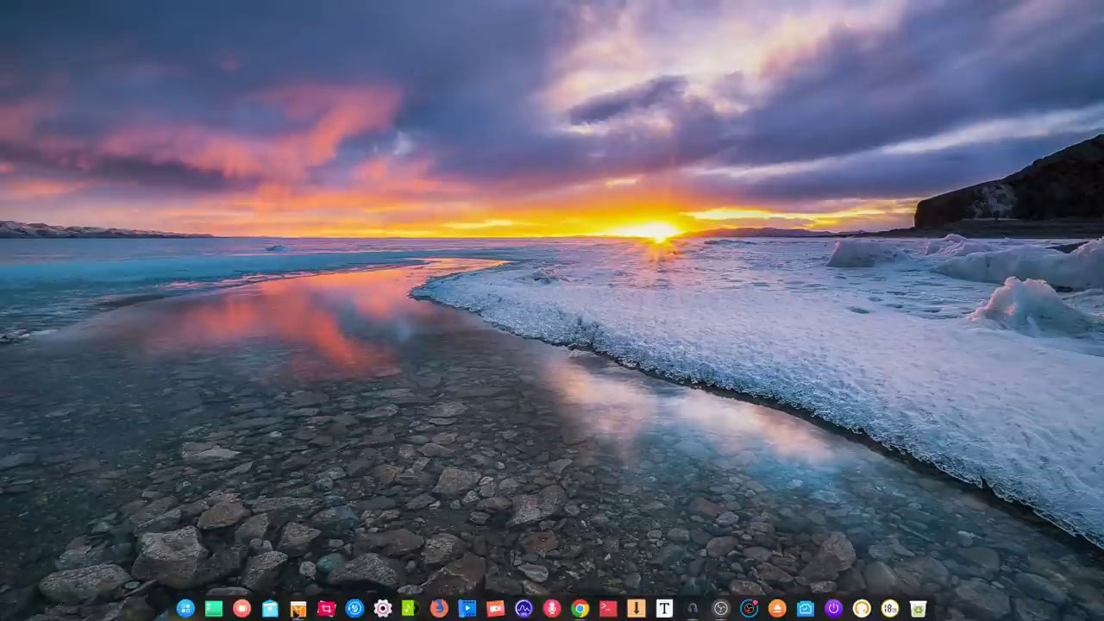
- Switch to the Deepin Store, browse its Game and Graphics categories, and close the store
{"action": "left_click", "coordinate": [298, 609]}
{"action": "left_click", "coordinate": [161, 229]}
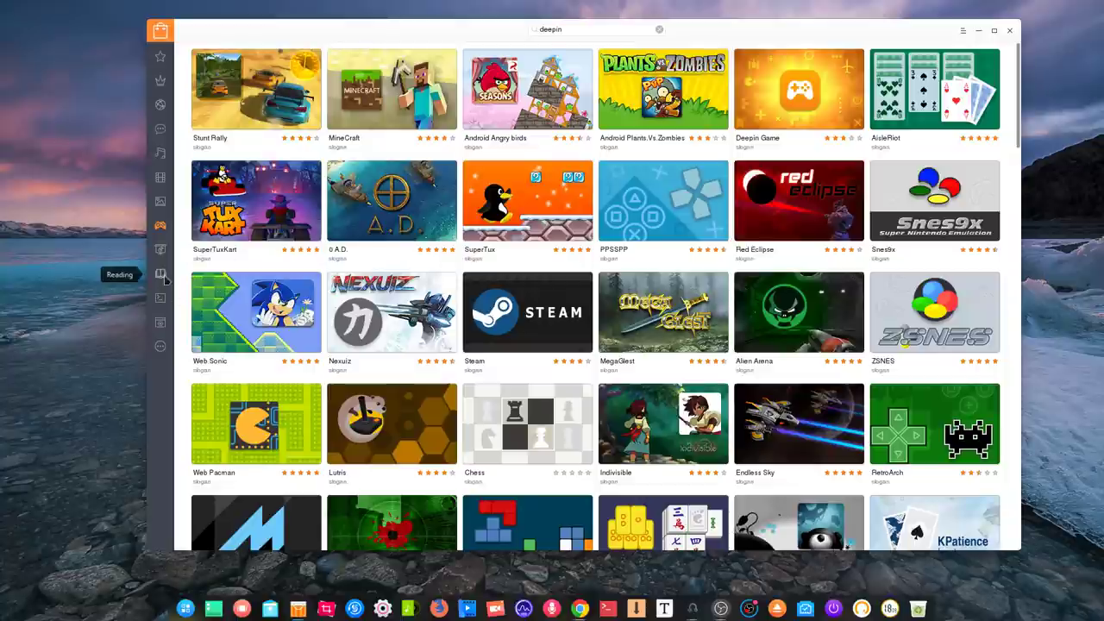
{"action": "left_click", "coordinate": [160, 201]}
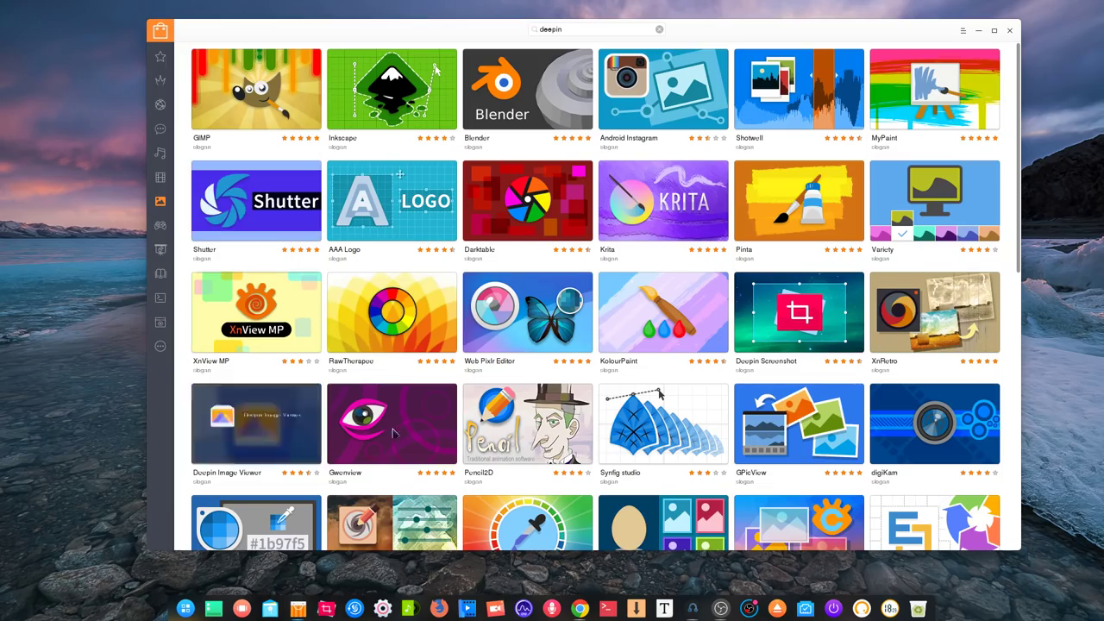
{"action": "scroll", "coordinate": [525, 429], "scroll_direction": "down", "scroll_amount": 8}
{"action": "scroll", "coordinate": [528, 429], "scroll_direction": "up", "scroll_amount": 8}
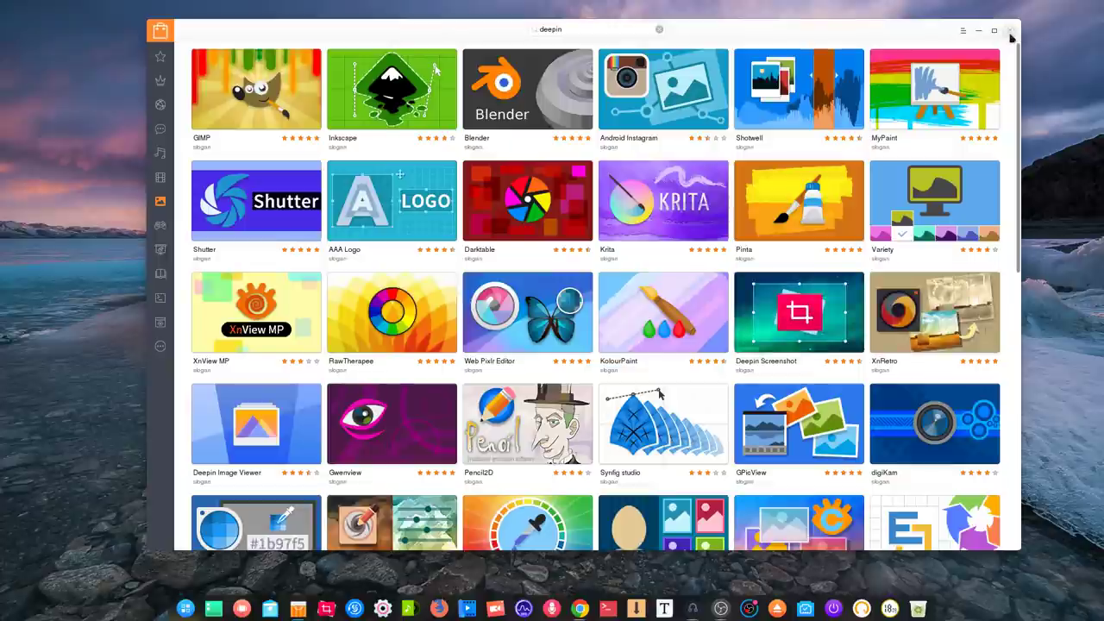
{"action": "left_click", "coordinate": [1011, 33]}
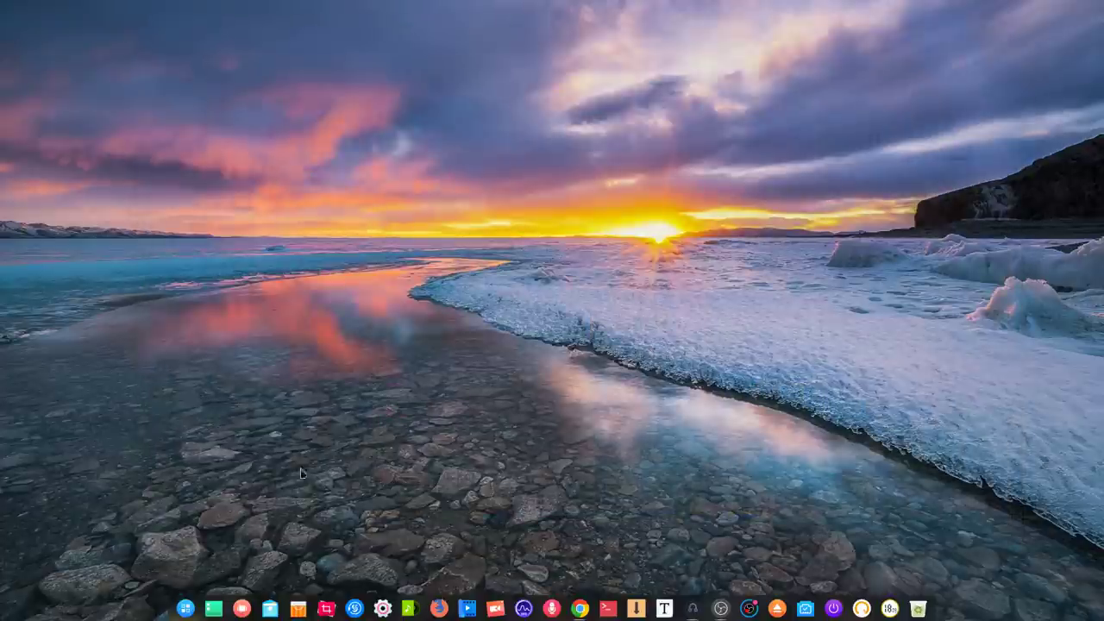
- Launch Deepin Clone, enter the account password, examine its disk and partition operations, and close it
{"action": "left_click", "coordinate": [354, 608]}
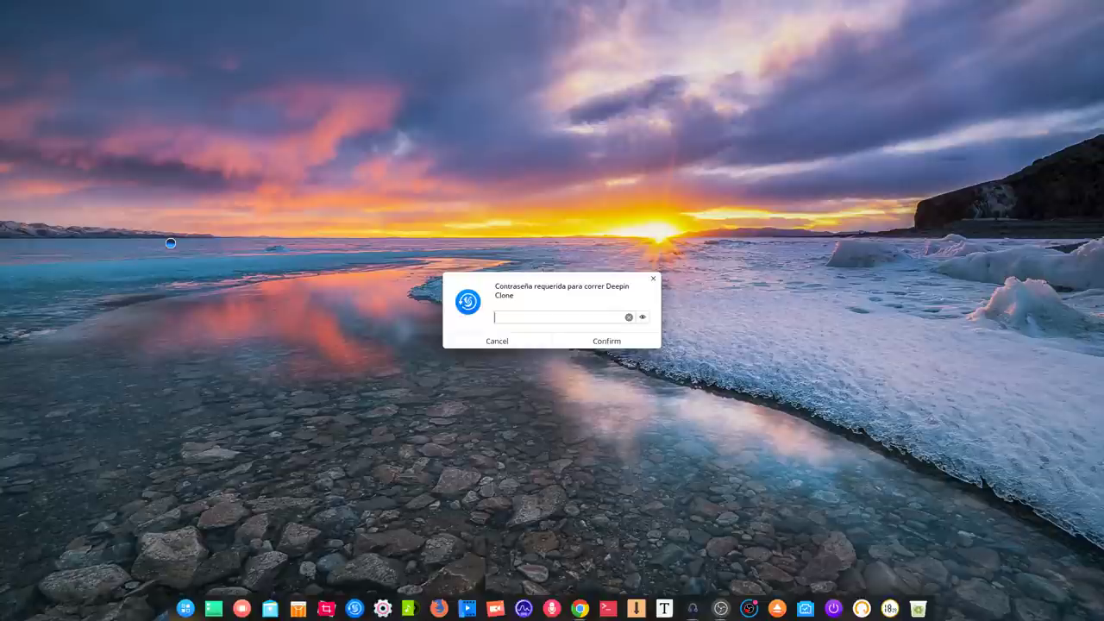
{"action": "type", "text": "********"}
{"action": "key", "text": "Return"}
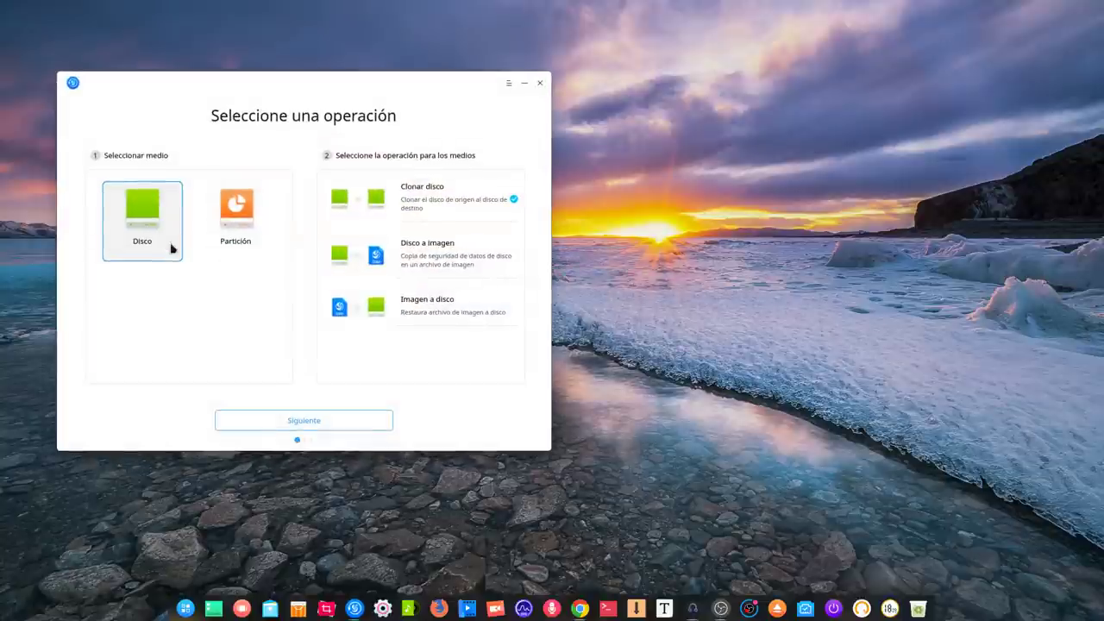
{"action": "left_click_drag", "start_coordinate": [320, 84], "coordinate": [536, 61]}
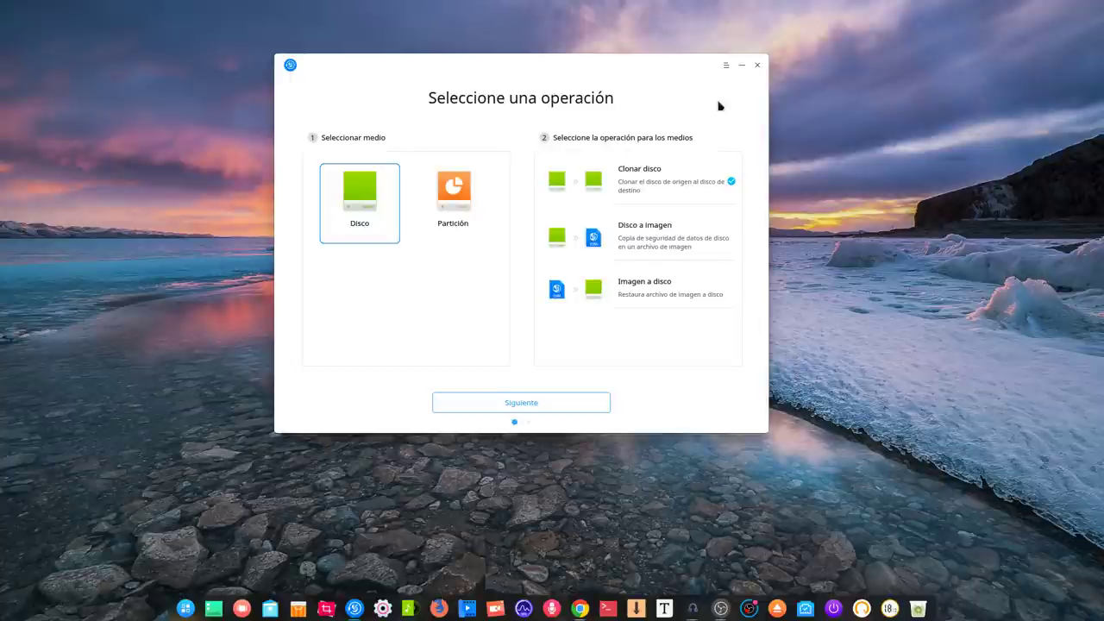
{"action": "left_click", "coordinate": [759, 66]}
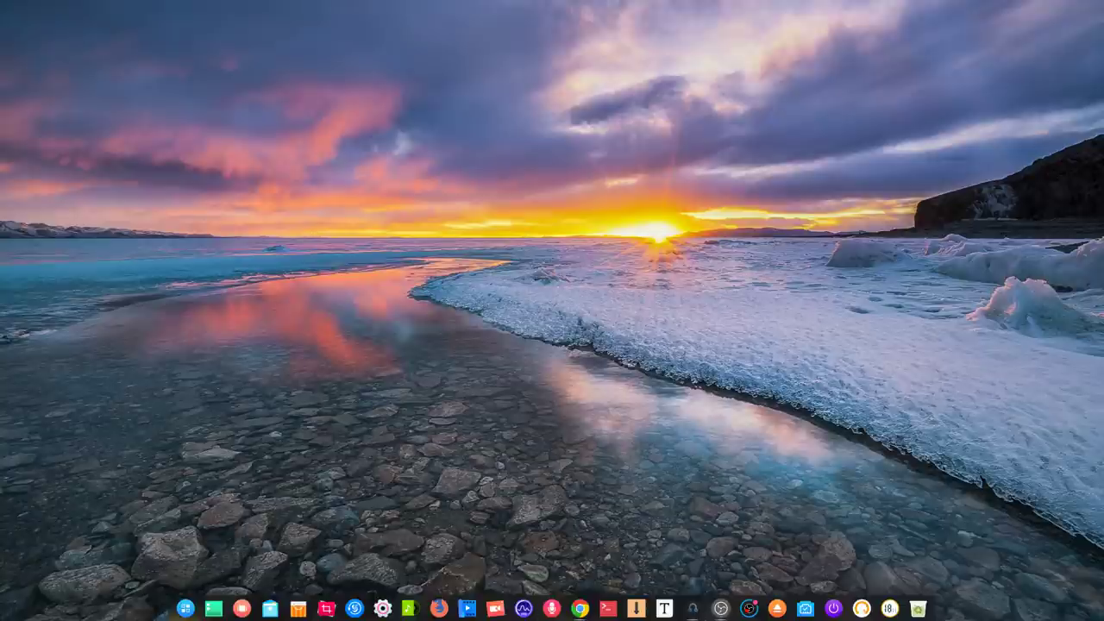
- Switch the dock to Modo eficiente and return it to Modo elegante
{"action": "right_click", "coordinate": [626, 611]}
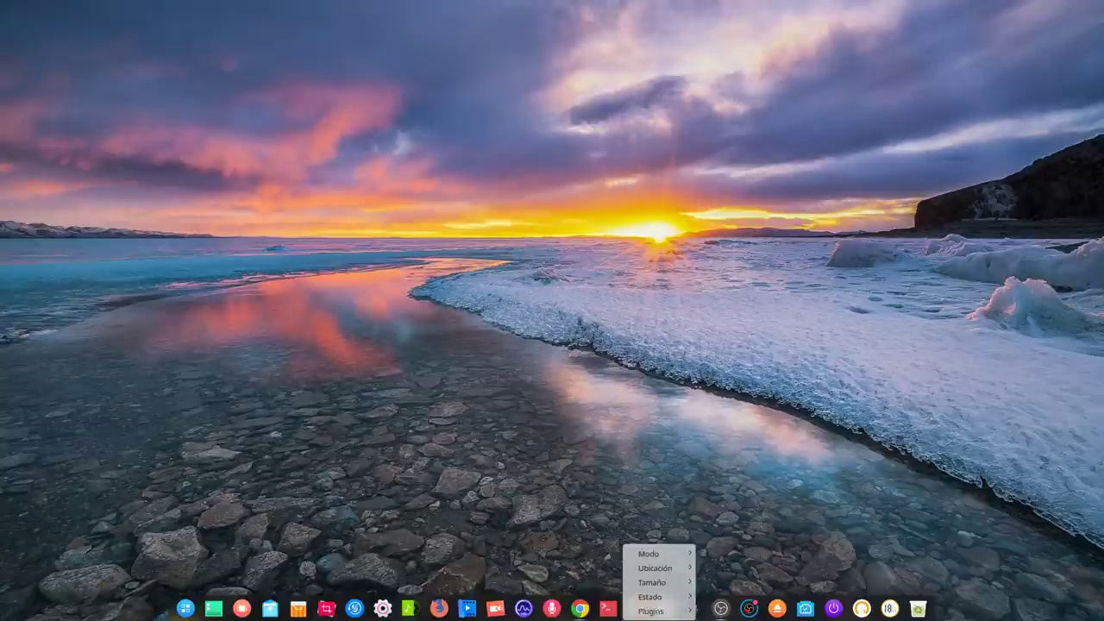
{"action": "mouse_move", "coordinate": [677, 554]}
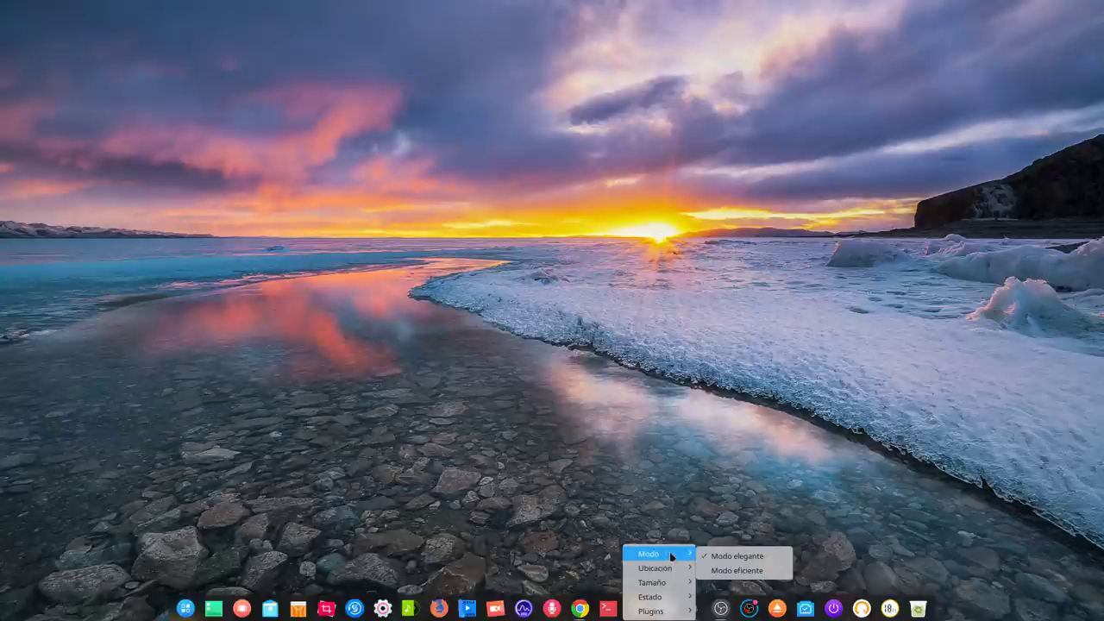
{"action": "left_click", "coordinate": [738, 570]}
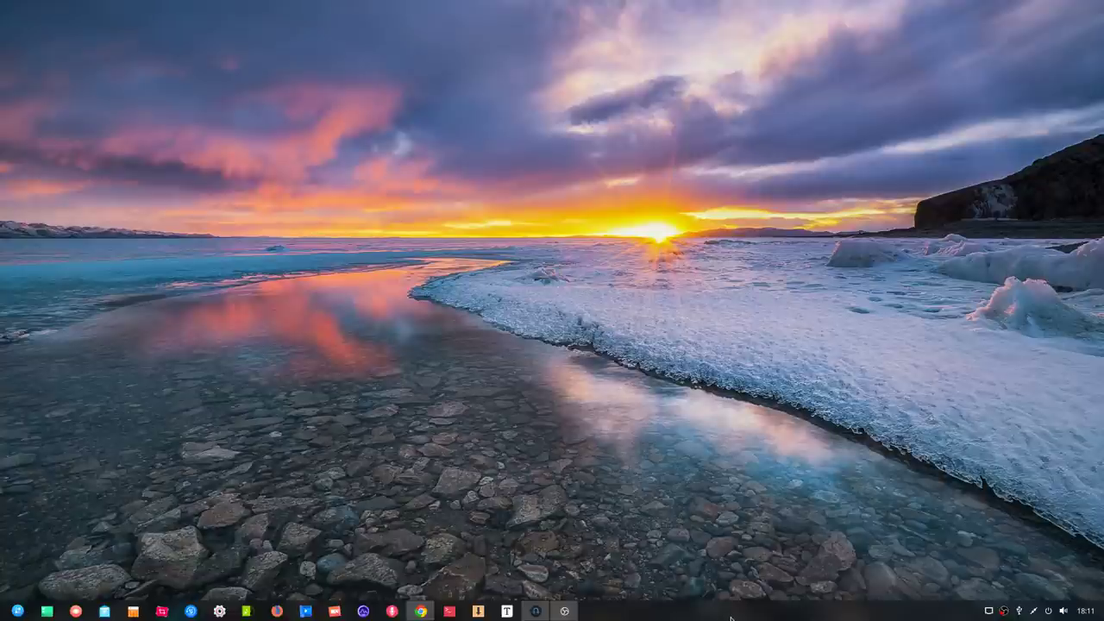
{"action": "right_click", "coordinate": [831, 614]}
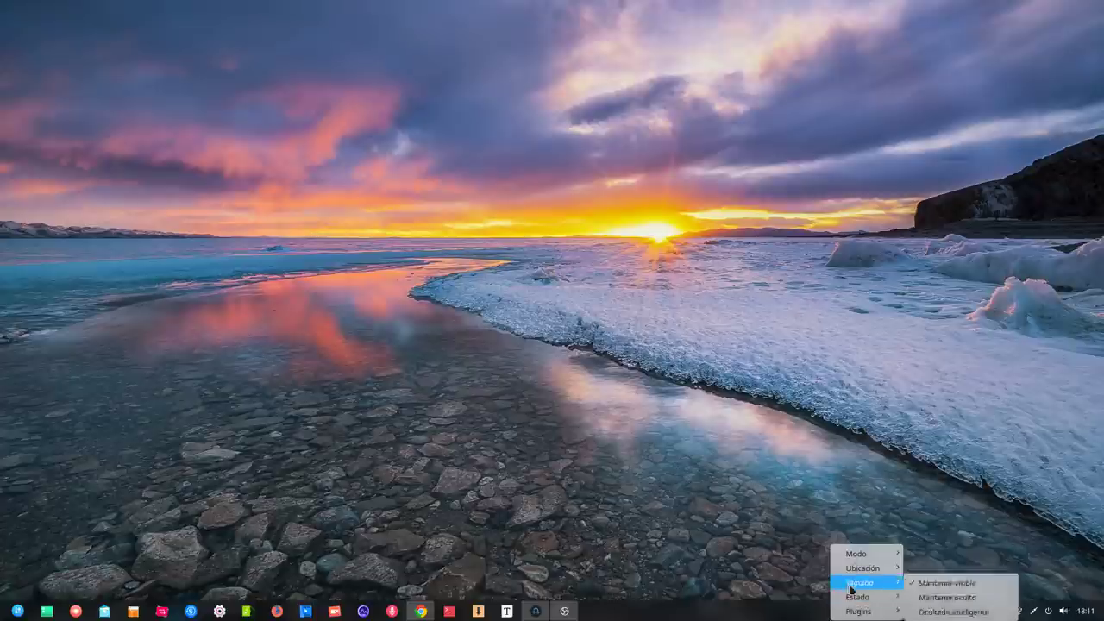
{"action": "mouse_move", "coordinate": [859, 553]}
{"action": "left_click", "coordinate": [949, 555]}
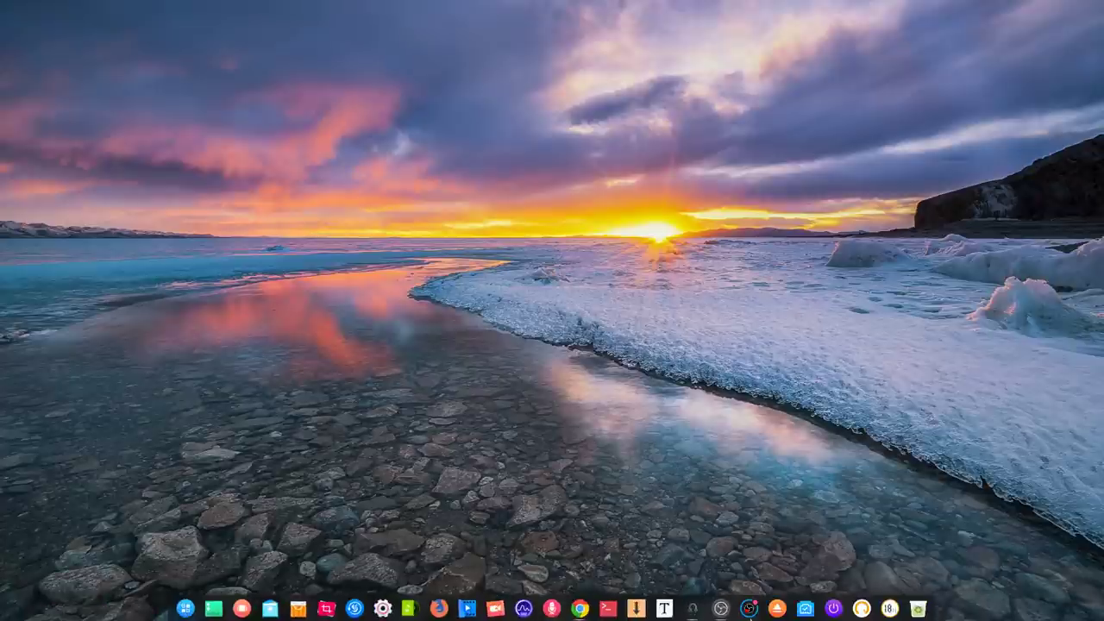
- Examine the dock's Ubicación and Plugins options without changing any of them
{"action": "right_click", "coordinate": [693, 609]}
{"action": "mouse_move", "coordinate": [713, 569]}
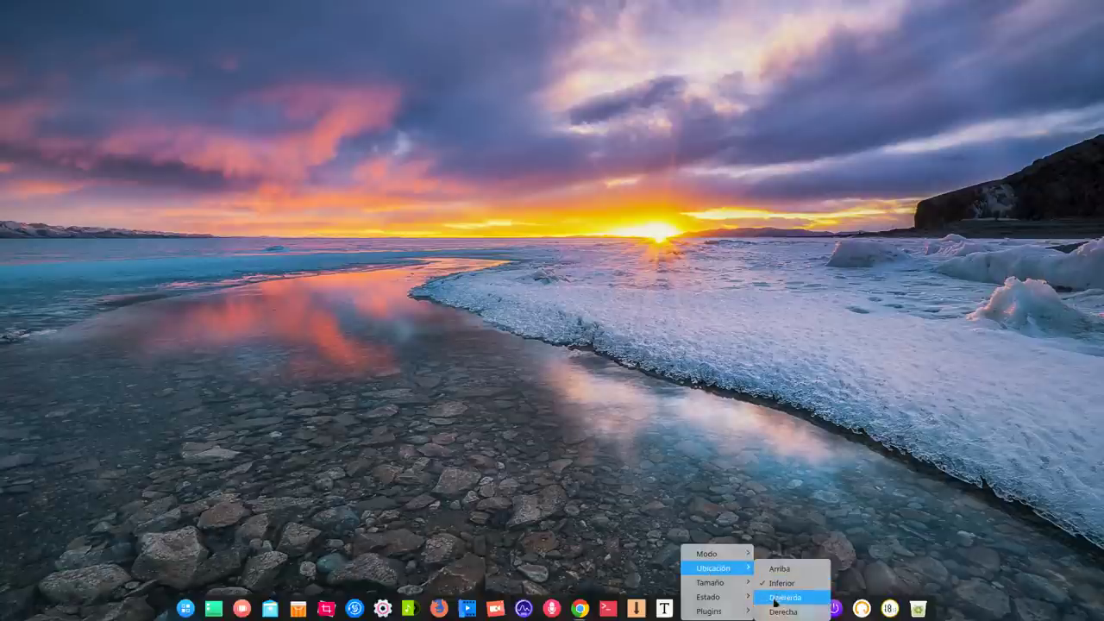
{"action": "mouse_move", "coordinate": [729, 588]}
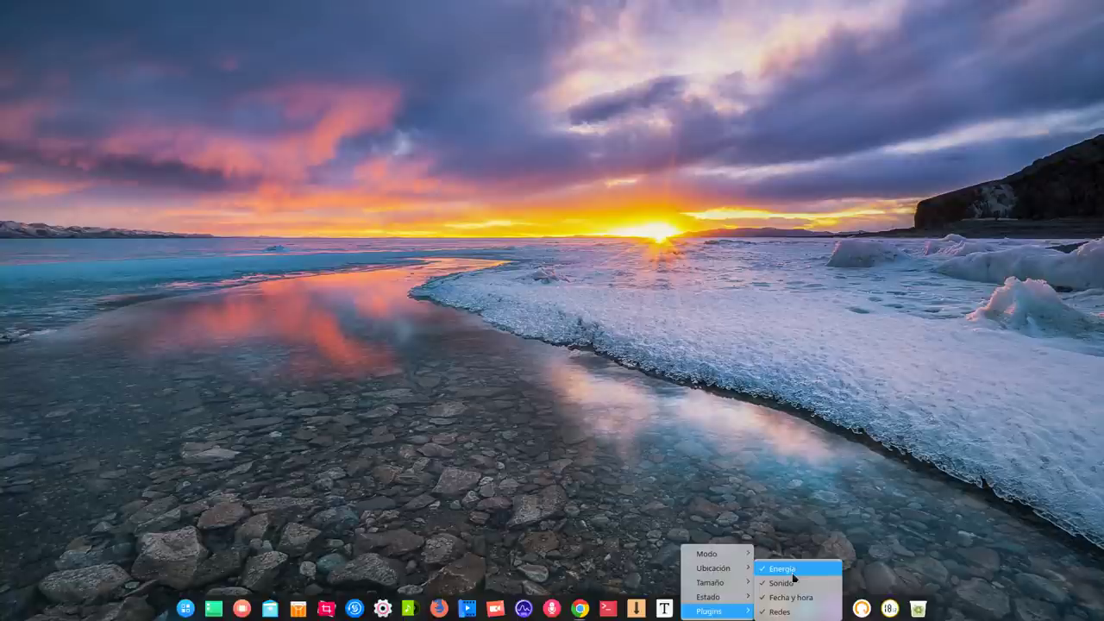
{"action": "left_click", "coordinate": [715, 386]}
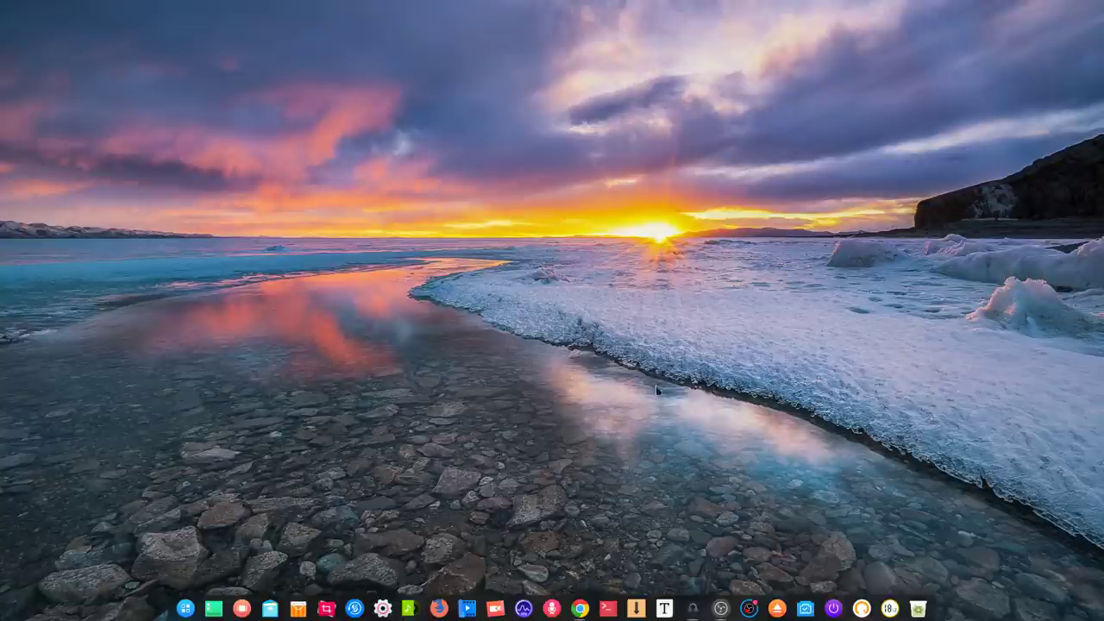
- Open the control center's overview page and set the volume to maximum
{"action": "left_click", "coordinate": [382, 609]}
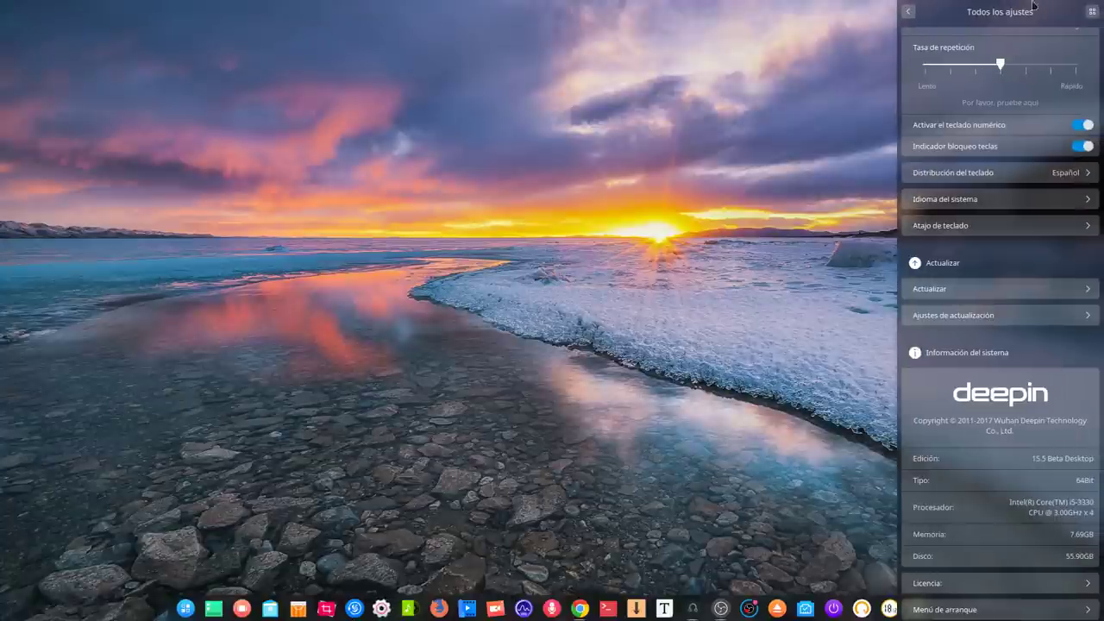
{"action": "left_click", "coordinate": [907, 16]}
{"action": "left_click_drag", "start_coordinate": [1040, 556], "coordinate": [1066, 559]}
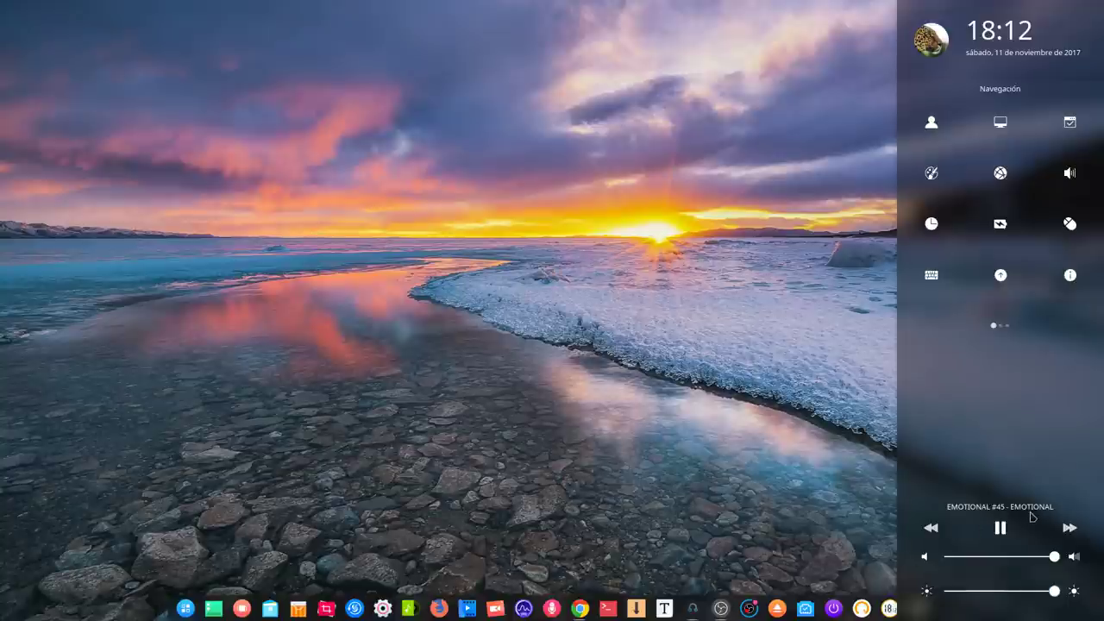
- Browse the settings from the user accounts section, open Tema under Personalización, and look through the window and icon themes
{"action": "left_click", "coordinate": [932, 122]}
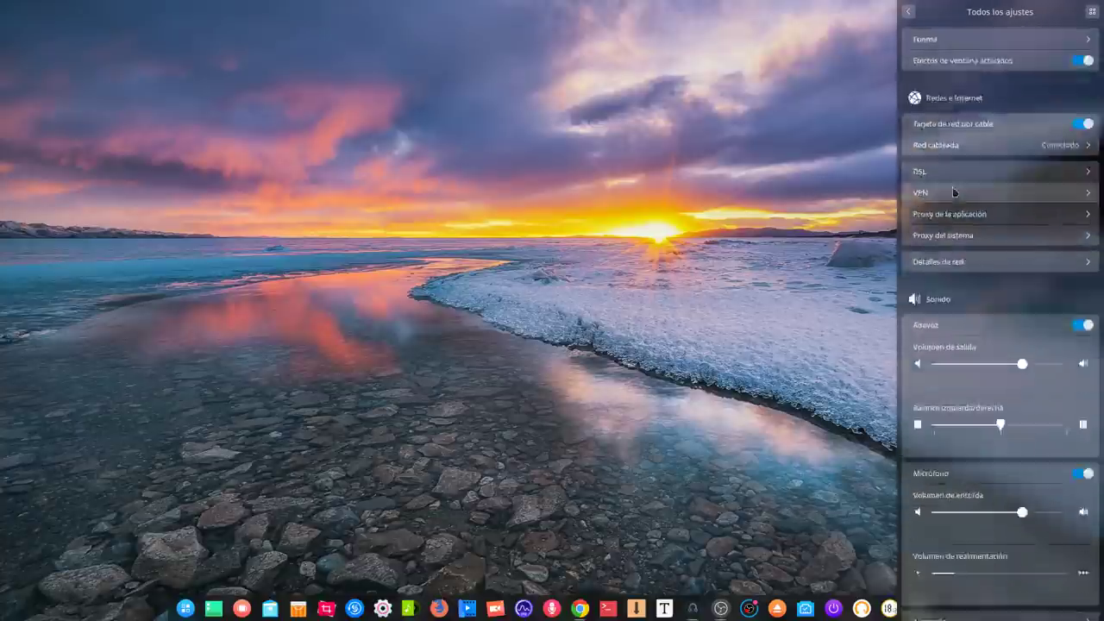
{"action": "left_click", "coordinate": [910, 14]}
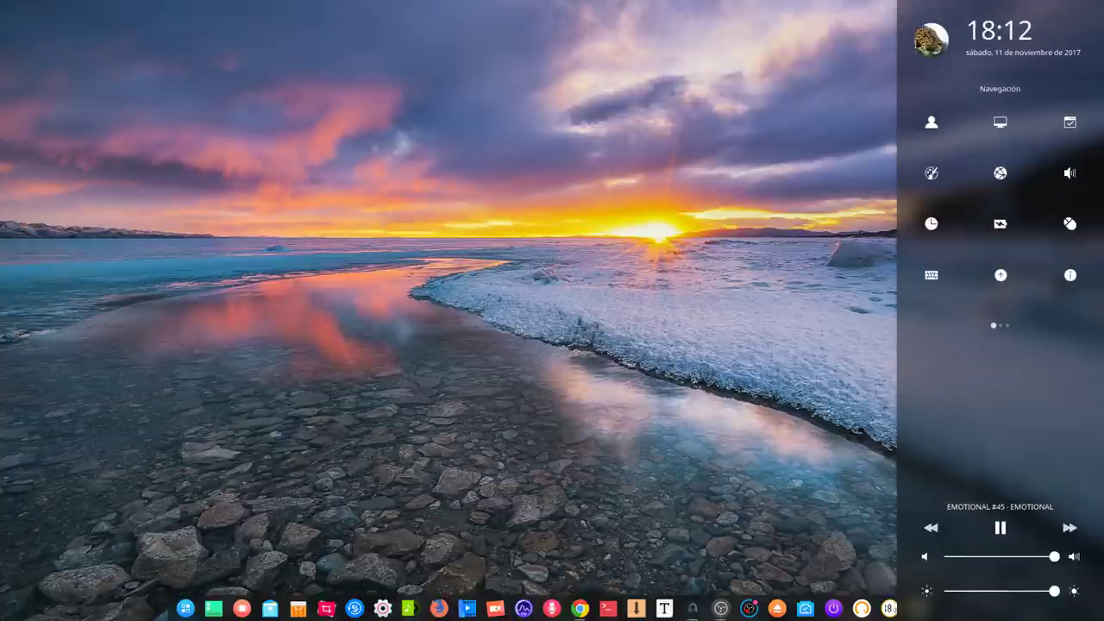
{"action": "left_click", "coordinate": [932, 173]}
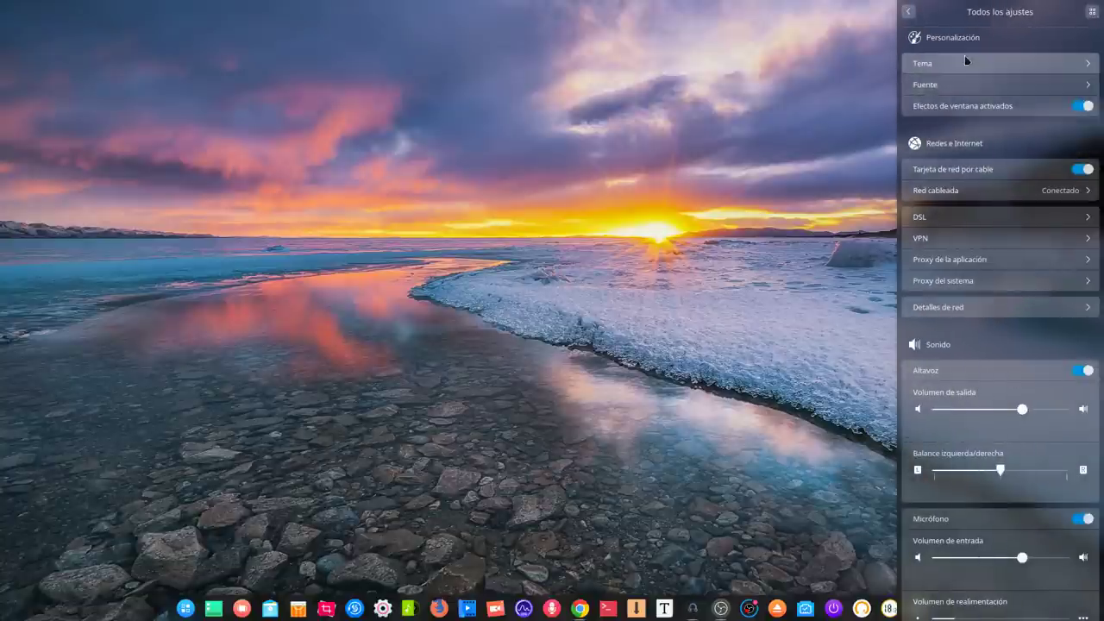
{"action": "left_click", "coordinate": [963, 61]}
{"action": "scroll", "coordinate": [975, 548], "scroll_direction": "down", "scroll_amount": 5}
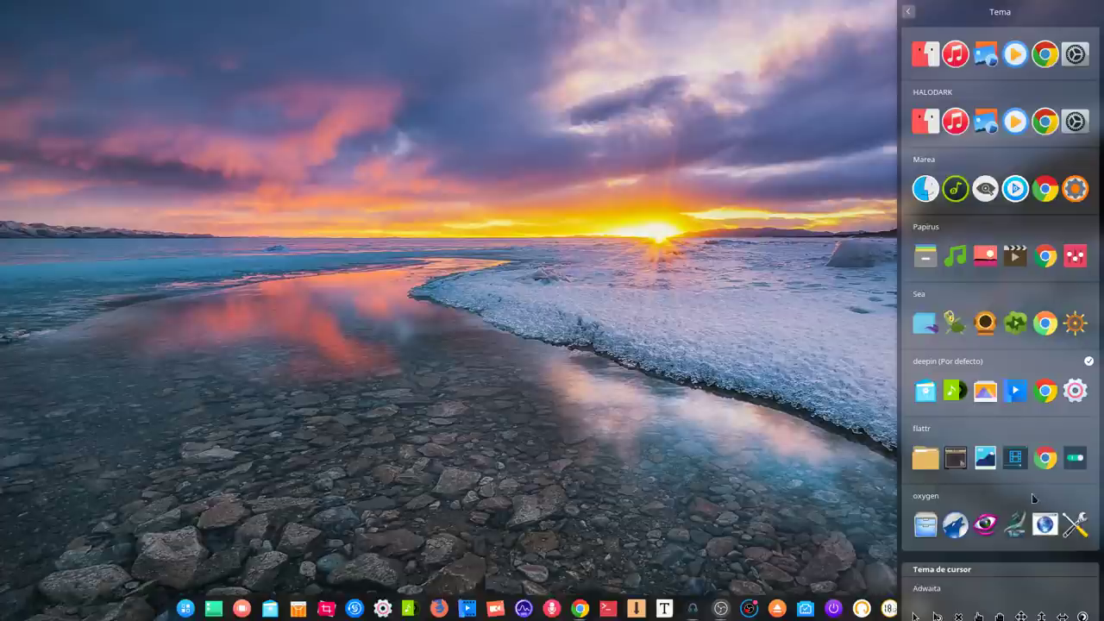
{"action": "scroll", "coordinate": [994, 423], "scroll_direction": "up", "scroll_amount": 5}
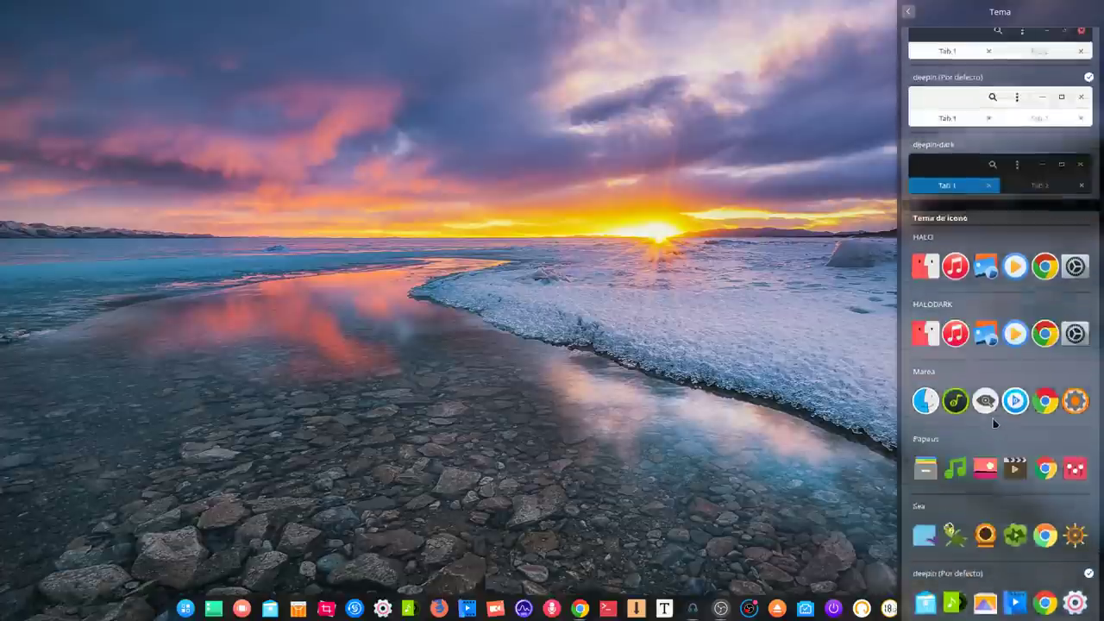
{"action": "left_click", "coordinate": [909, 12]}
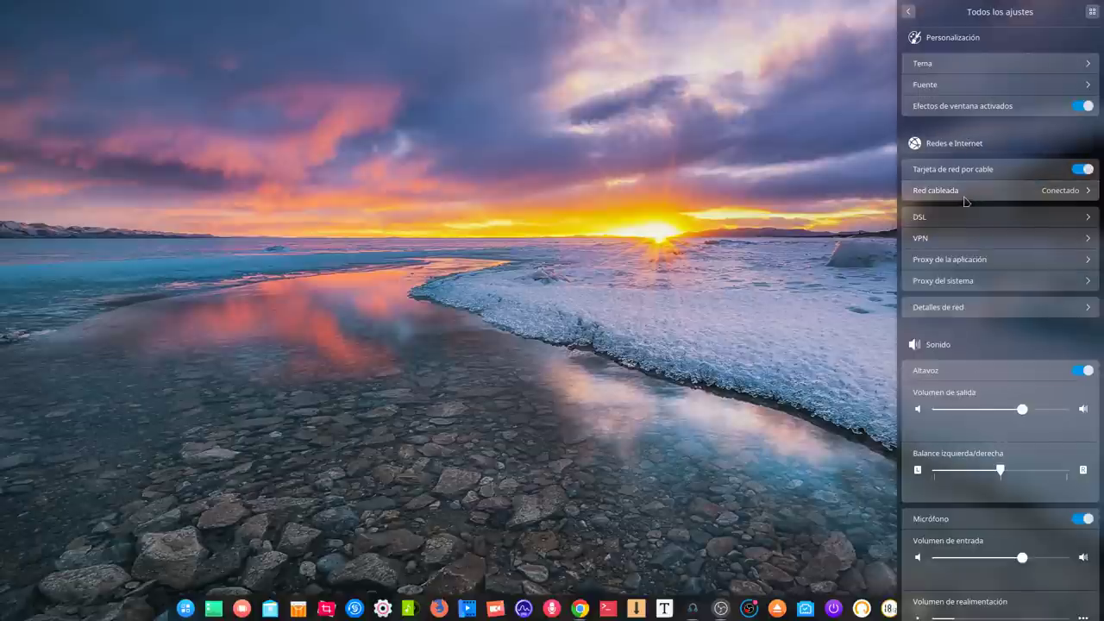
- Review the network, sound, date and power settings, and test the double-click speed under Ratón y panel táctil
{"action": "scroll", "coordinate": [967, 200], "scroll_direction": "down", "scroll_amount": 3}
{"action": "scroll", "coordinate": [968, 200], "scroll_direction": "down", "scroll_amount": 3}
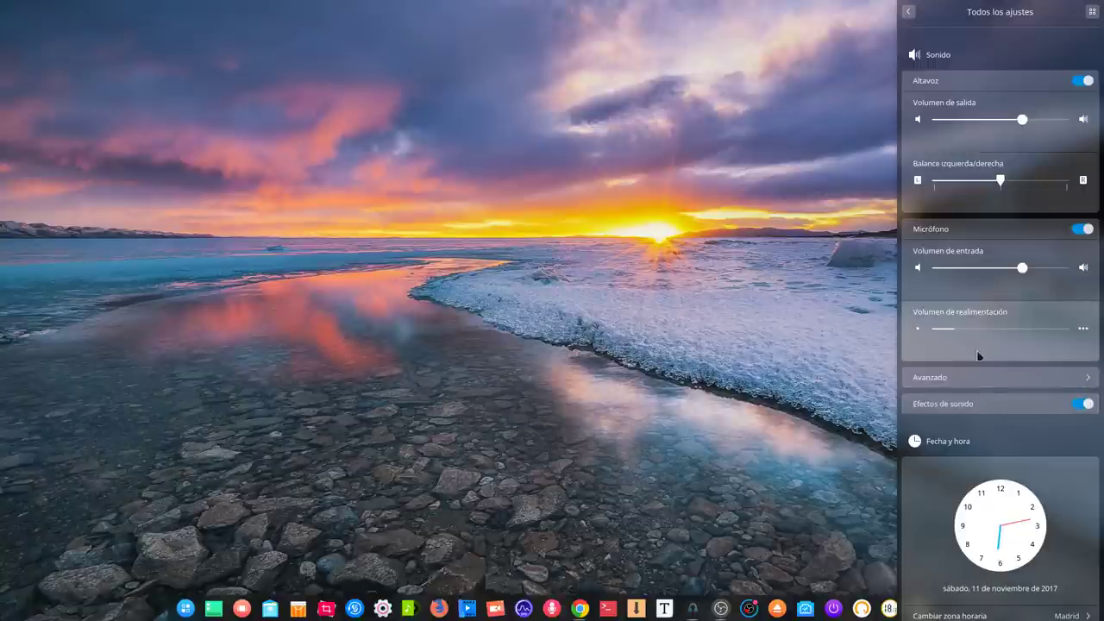
{"action": "scroll", "coordinate": [979, 355], "scroll_direction": "up", "scroll_amount": 3}
{"action": "scroll", "coordinate": [978, 355], "scroll_direction": "down", "scroll_amount": 6}
{"action": "scroll", "coordinate": [979, 355], "scroll_direction": "down", "scroll_amount": 5}
{"action": "scroll", "coordinate": [978, 354], "scroll_direction": "down", "scroll_amount": 6}
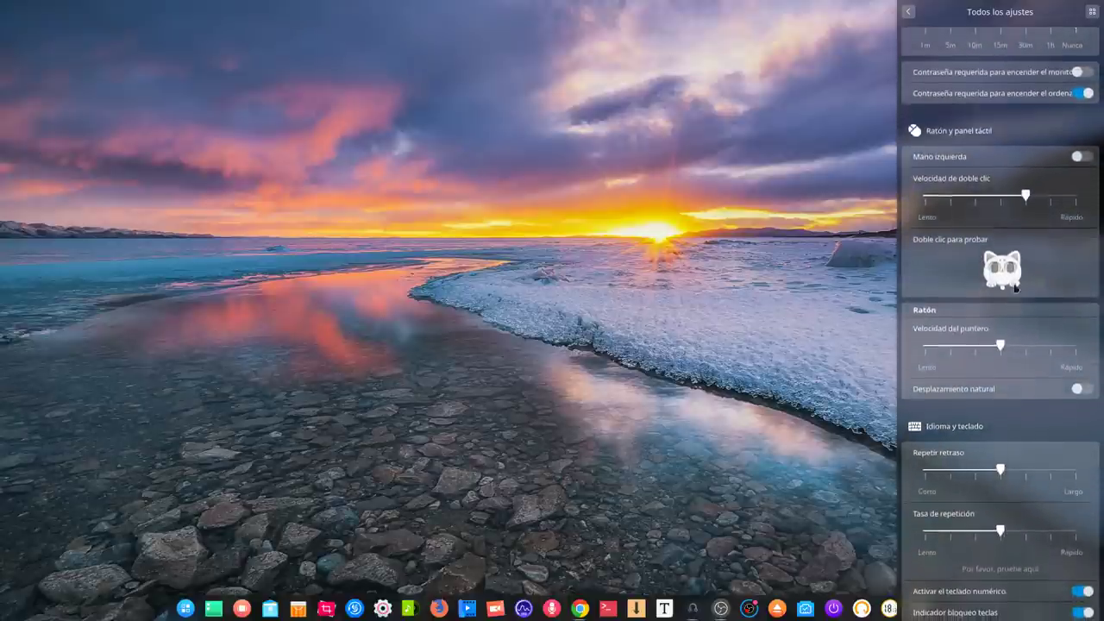
{"action": "double_click", "coordinate": [1002, 276]}
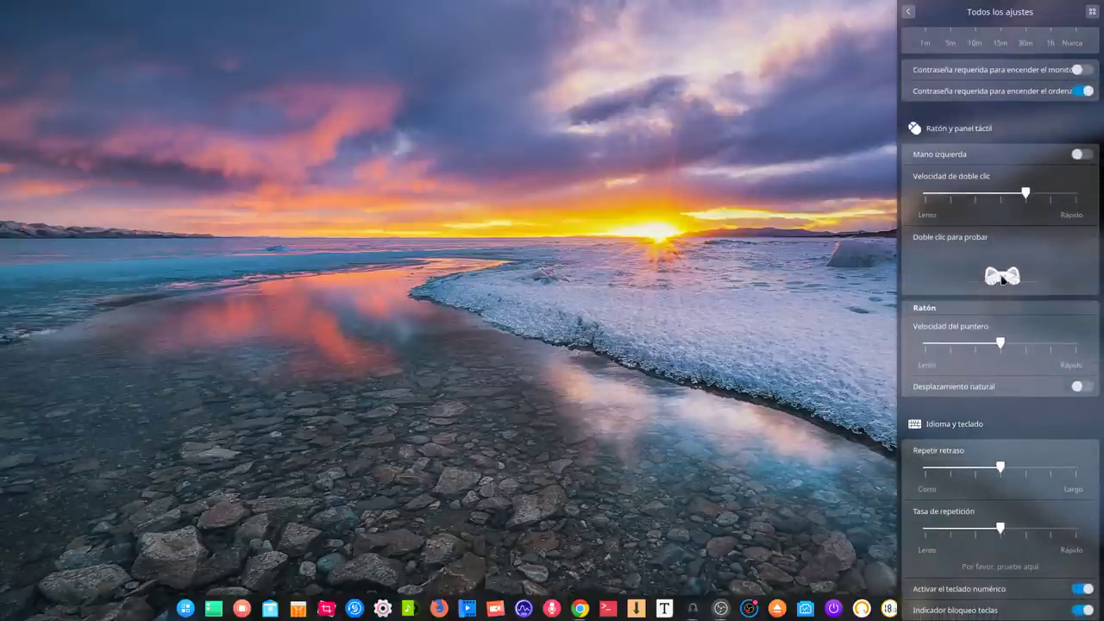
- Review the language and keyboard, update and system information settings, and close the control center
{"action": "scroll", "coordinate": [967, 460], "scroll_direction": "down", "scroll_amount": 5}
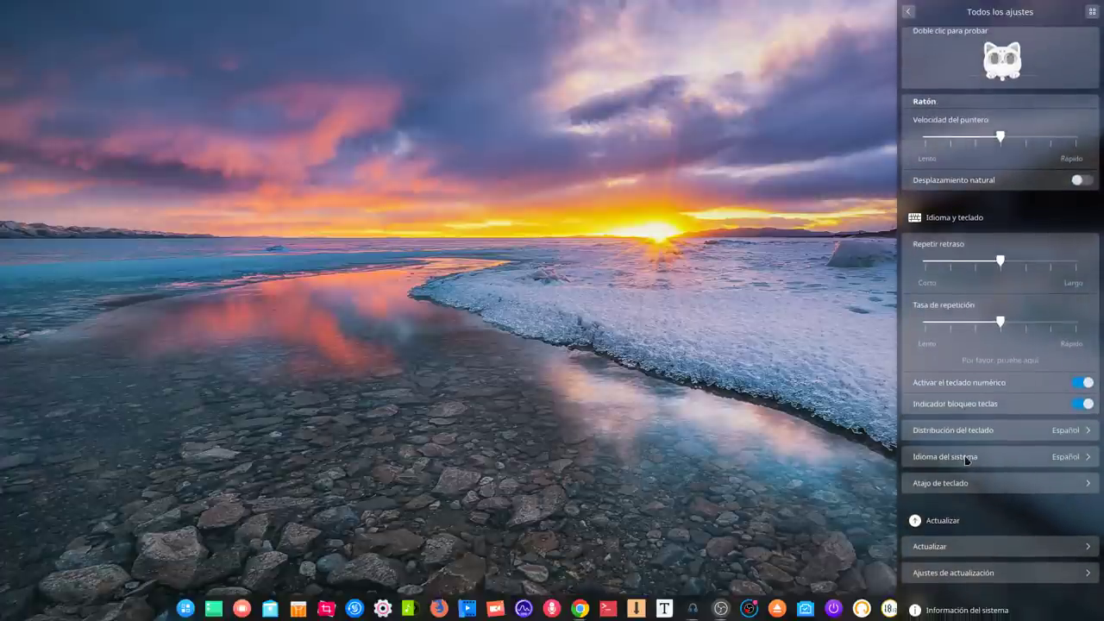
{"action": "scroll", "coordinate": [960, 479], "scroll_direction": "down", "scroll_amount": 5}
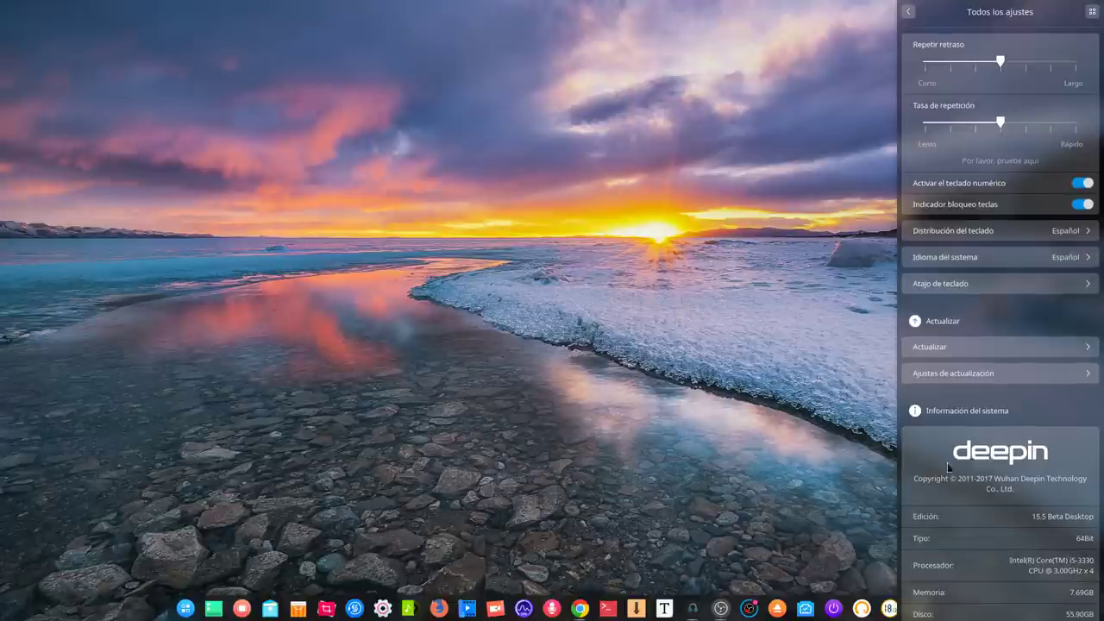
{"action": "scroll", "coordinate": [958, 466], "scroll_direction": "down", "scroll_amount": 2}
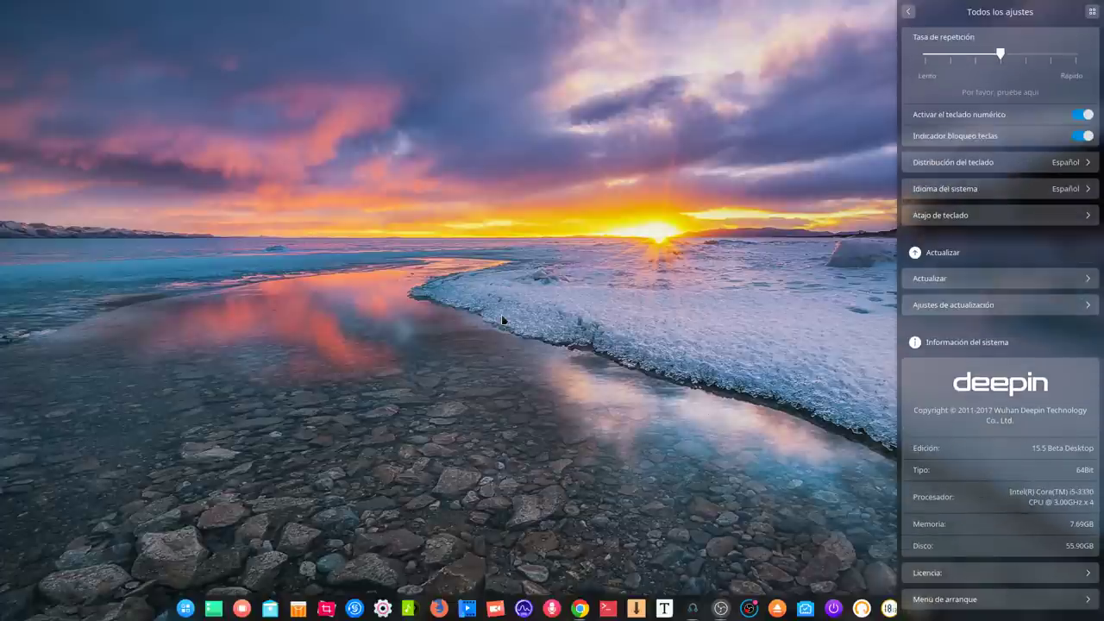
{"action": "left_click", "coordinate": [500, 322]}
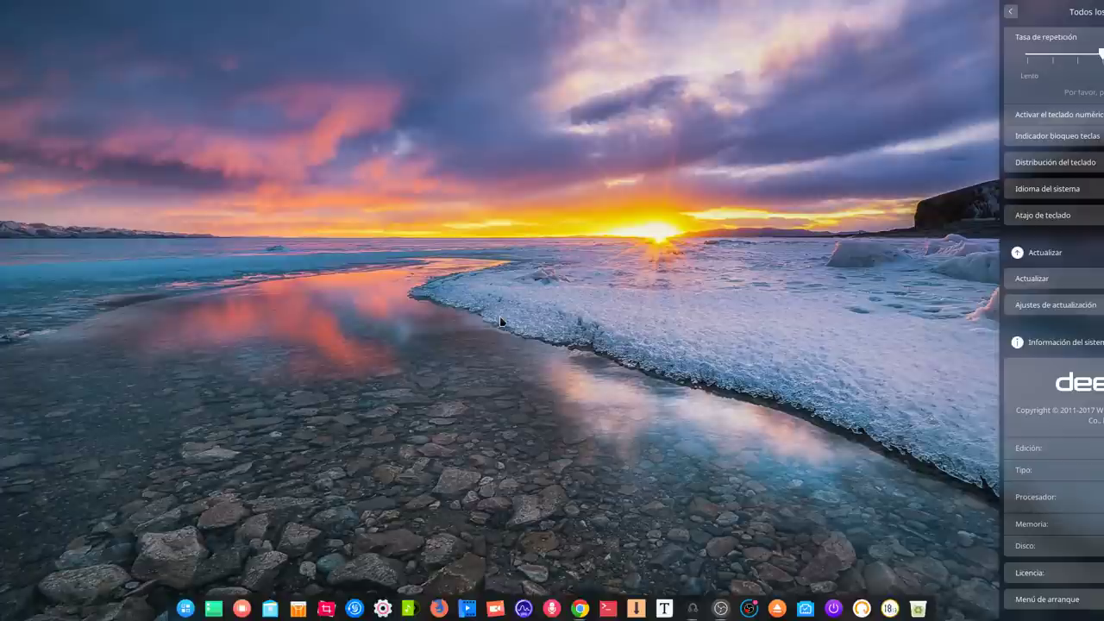
{"action": "left_click", "coordinate": [501, 322]}
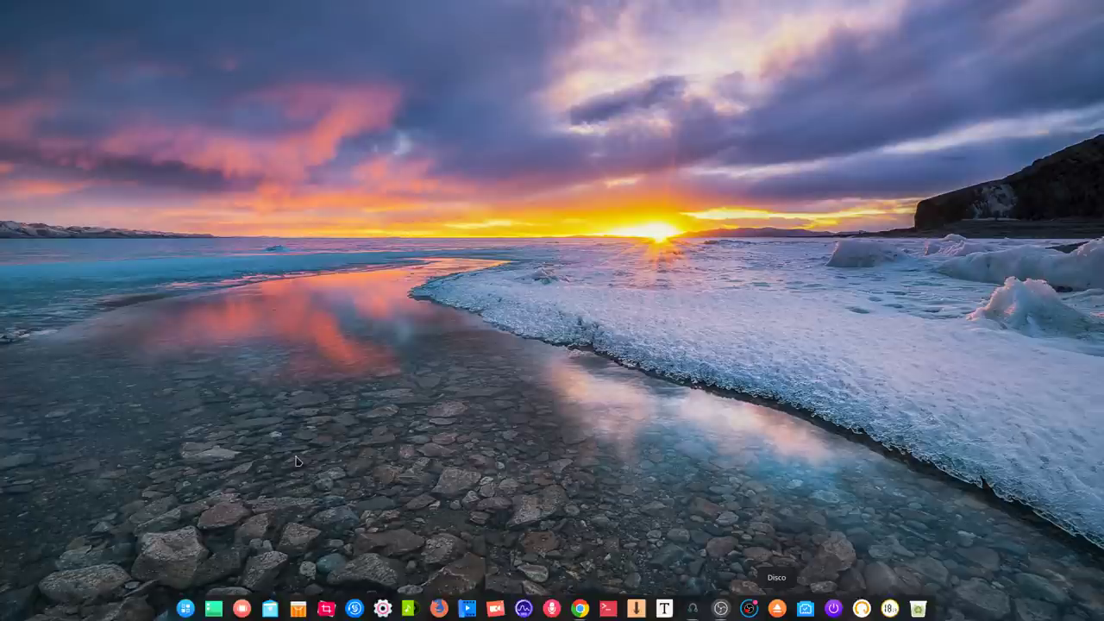
- In the file manager, open the etc folder of Disco del sistema in a new administrator window, entering the account password, and close that window
{"action": "left_click", "coordinate": [270, 608]}
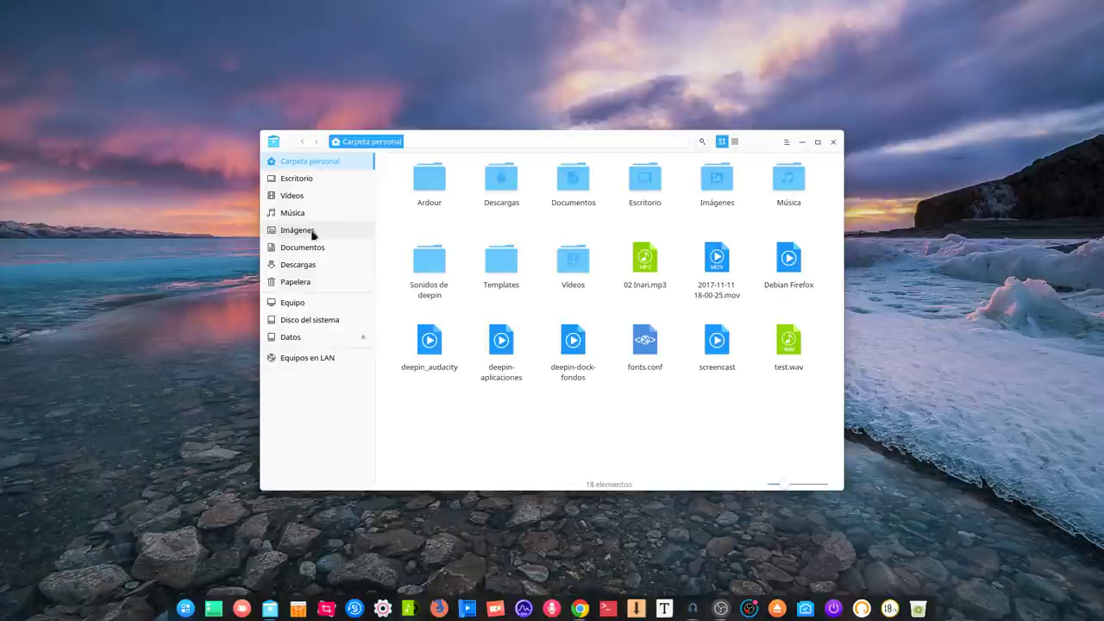
{"action": "left_click", "coordinate": [296, 321]}
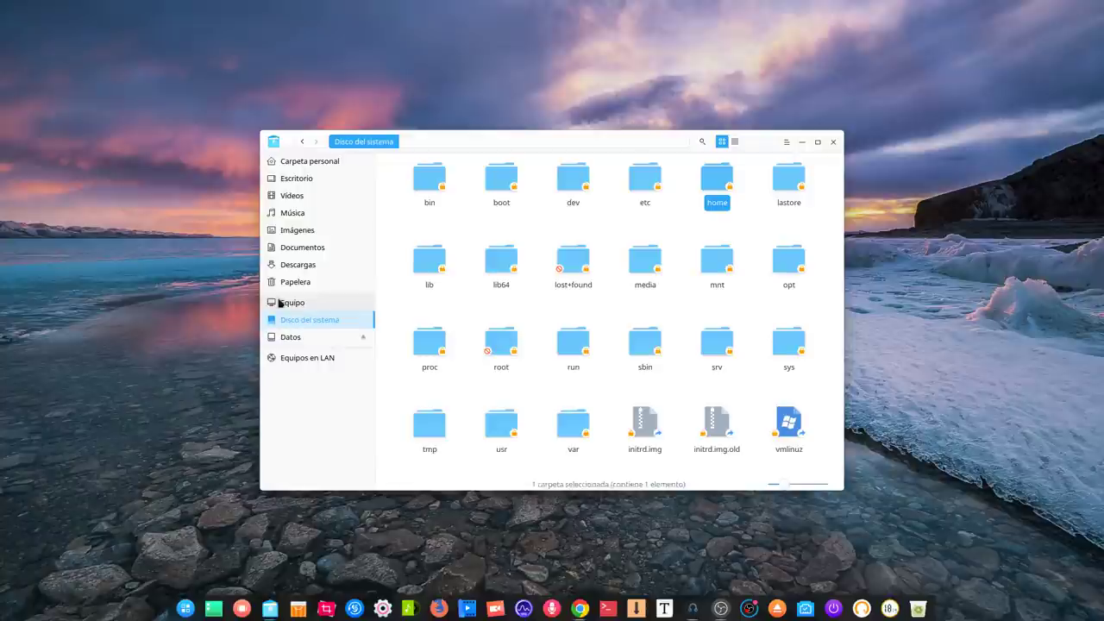
{"action": "left_click", "coordinate": [644, 178]}
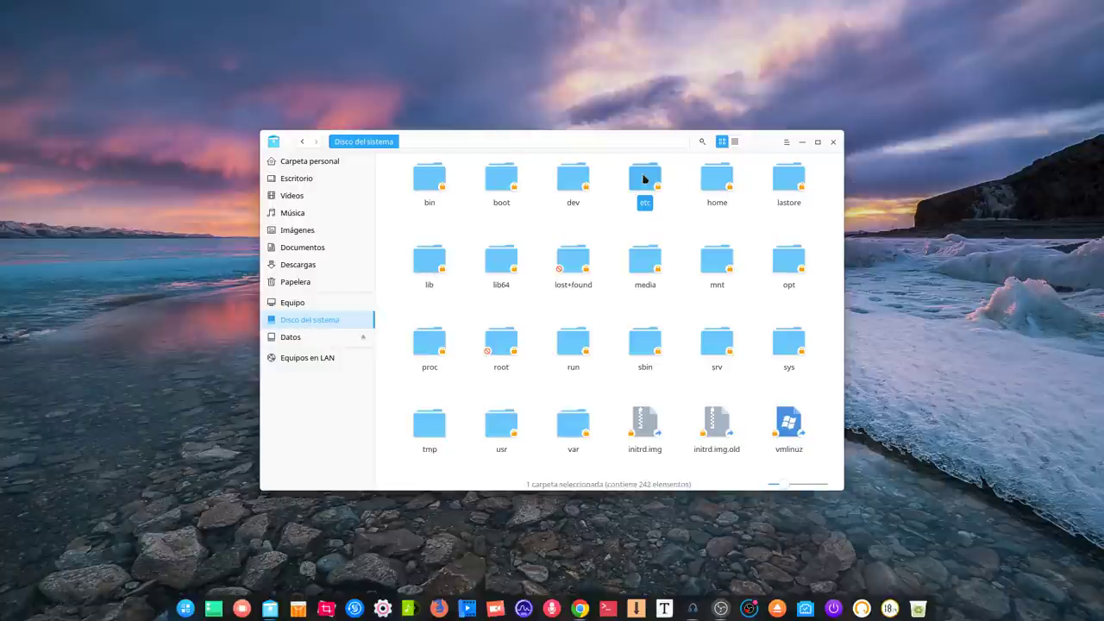
{"action": "right_click", "coordinate": [644, 179]}
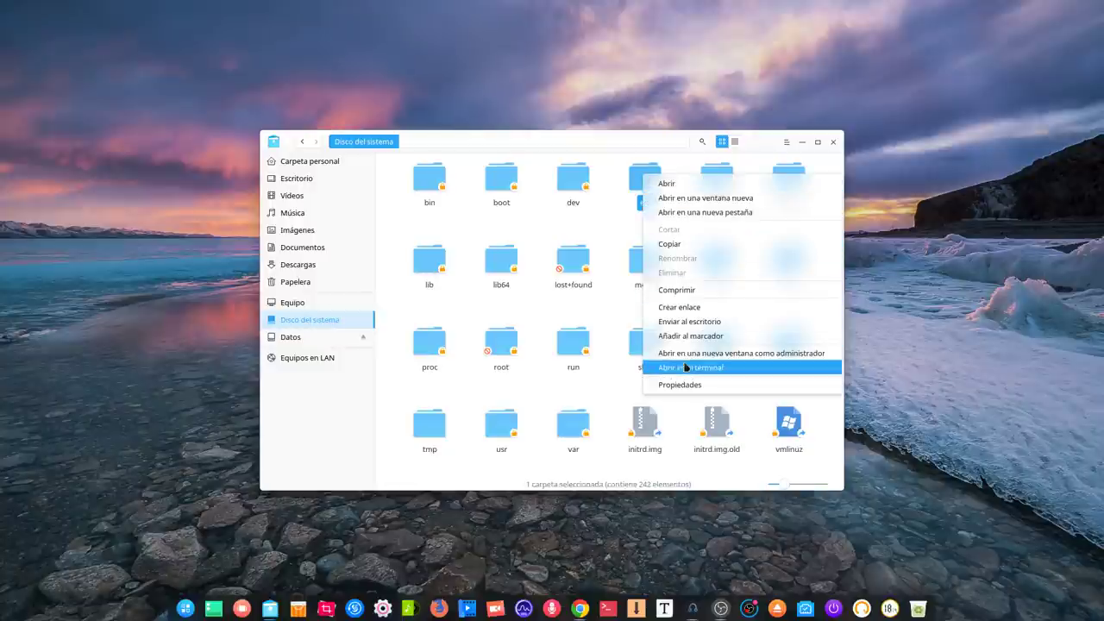
{"action": "left_click", "coordinate": [757, 353]}
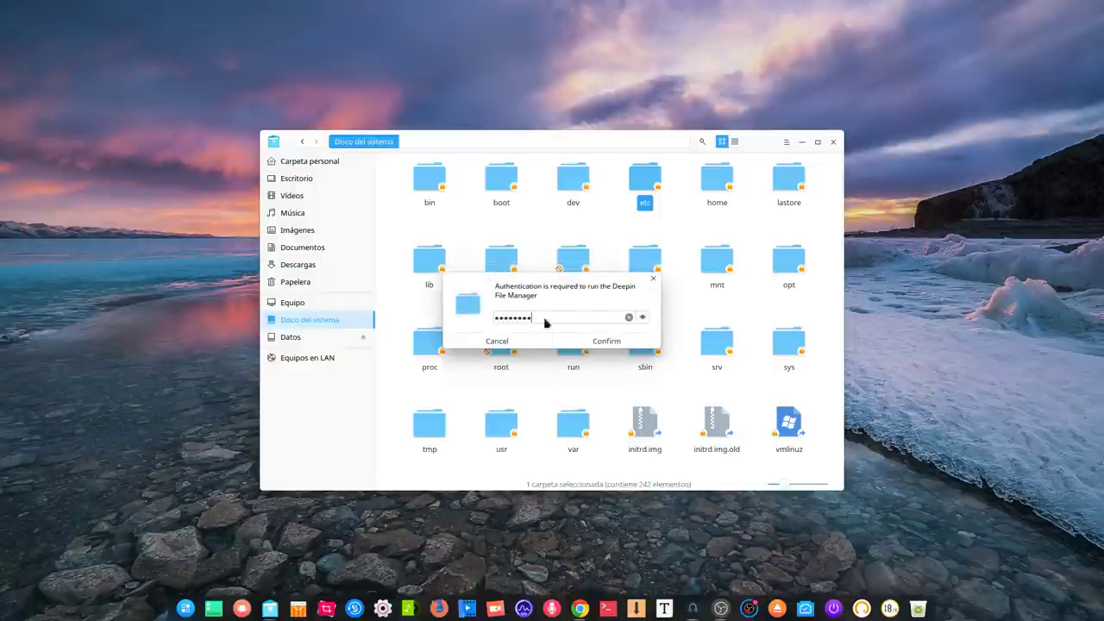
{"action": "key", "text": "Return"}
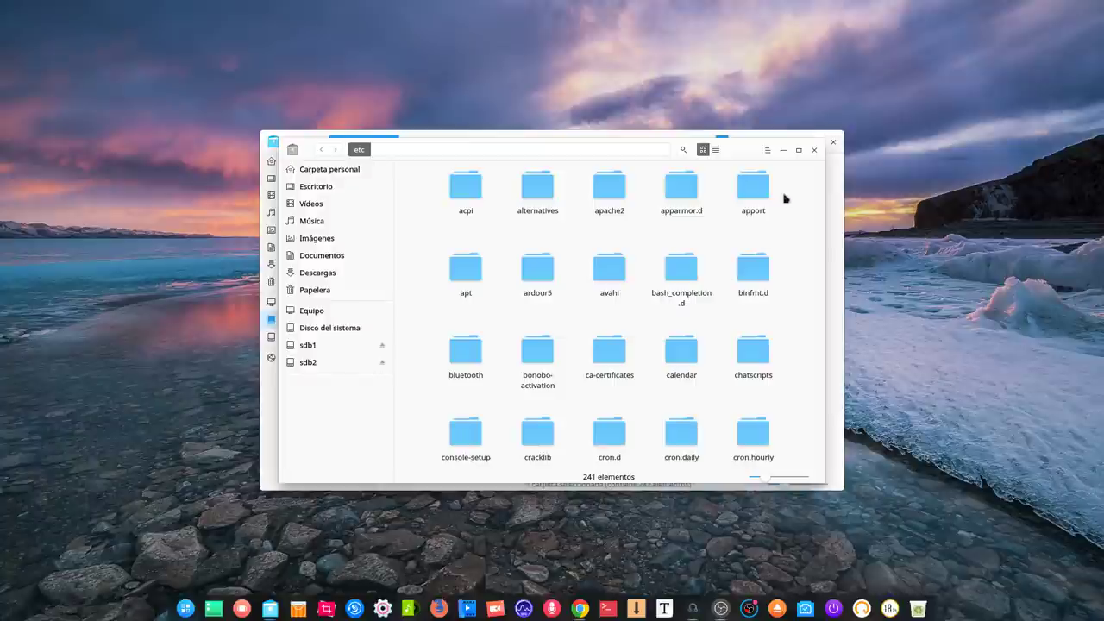
{"action": "left_click", "coordinate": [813, 150]}
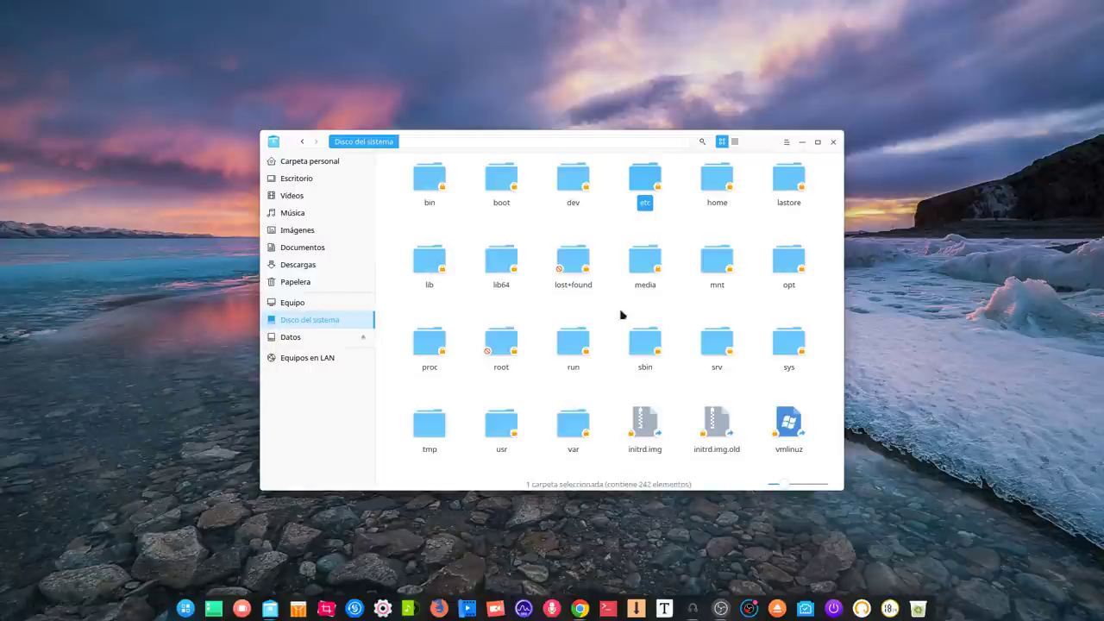
- Check the actions available for the home folder, go to Carpeta personal, and look at the file manager's main options
{"action": "right_click", "coordinate": [716, 178]}
{"action": "key", "text": "Escape"}
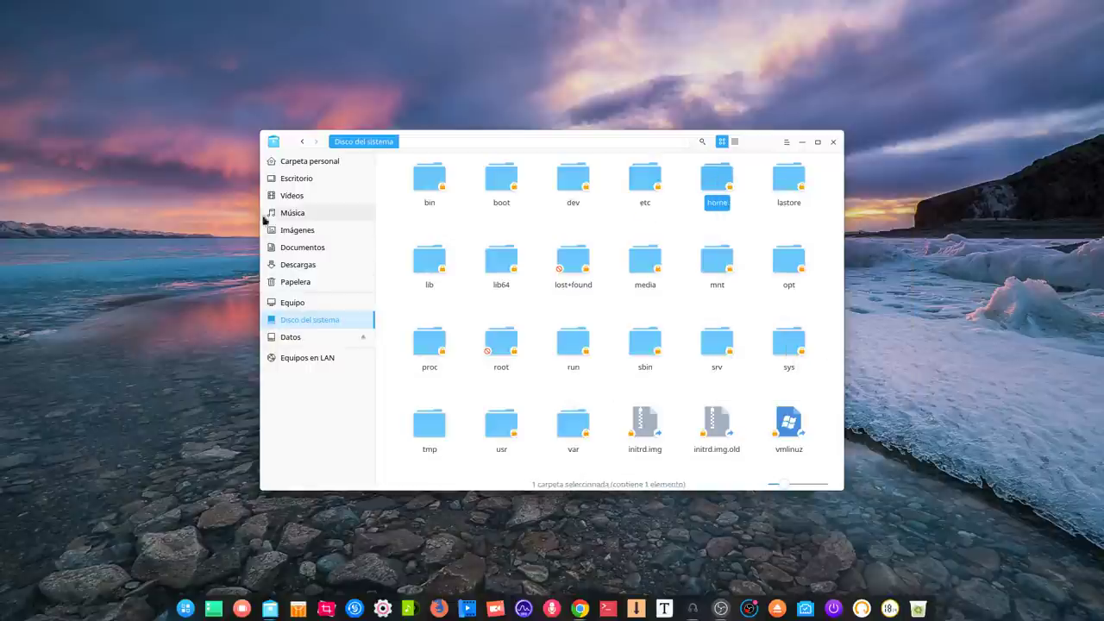
{"action": "left_click", "coordinate": [274, 162]}
{"action": "left_click", "coordinate": [786, 143]}
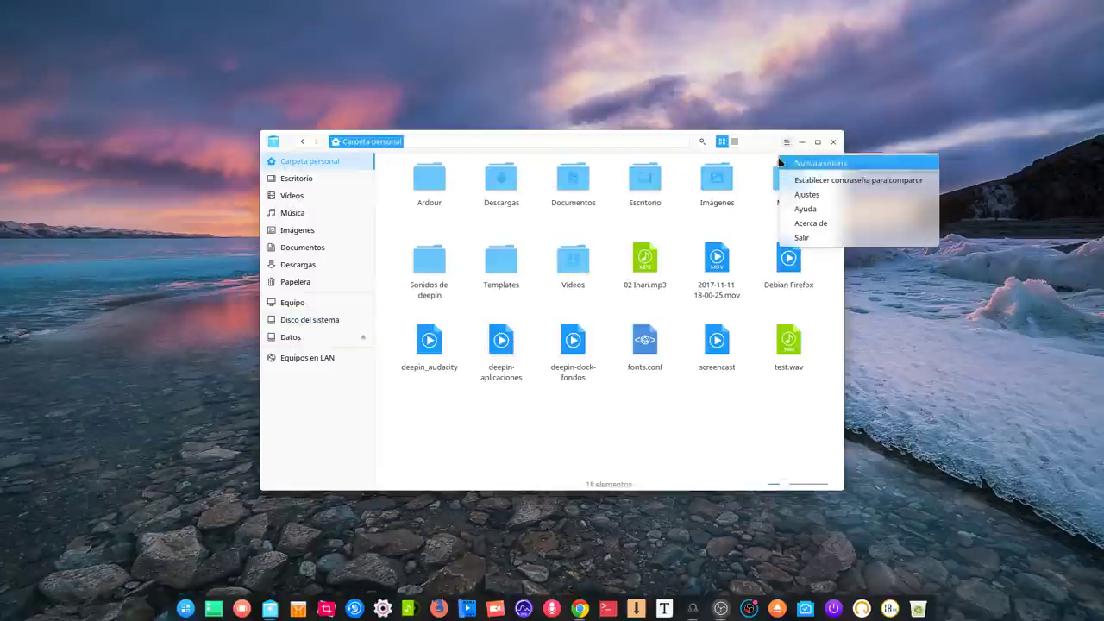
{"action": "left_click", "coordinate": [470, 471]}
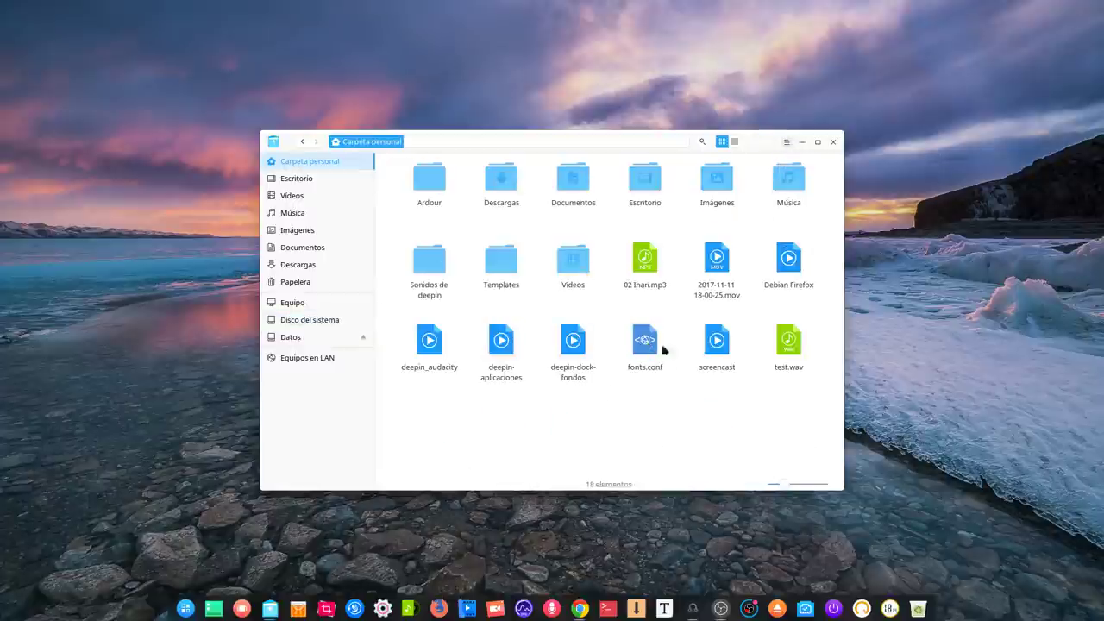
- Review the actions offered for test.wav and for the empty area of the personal folder, without applying any
{"action": "right_click", "coordinate": [782, 347]}
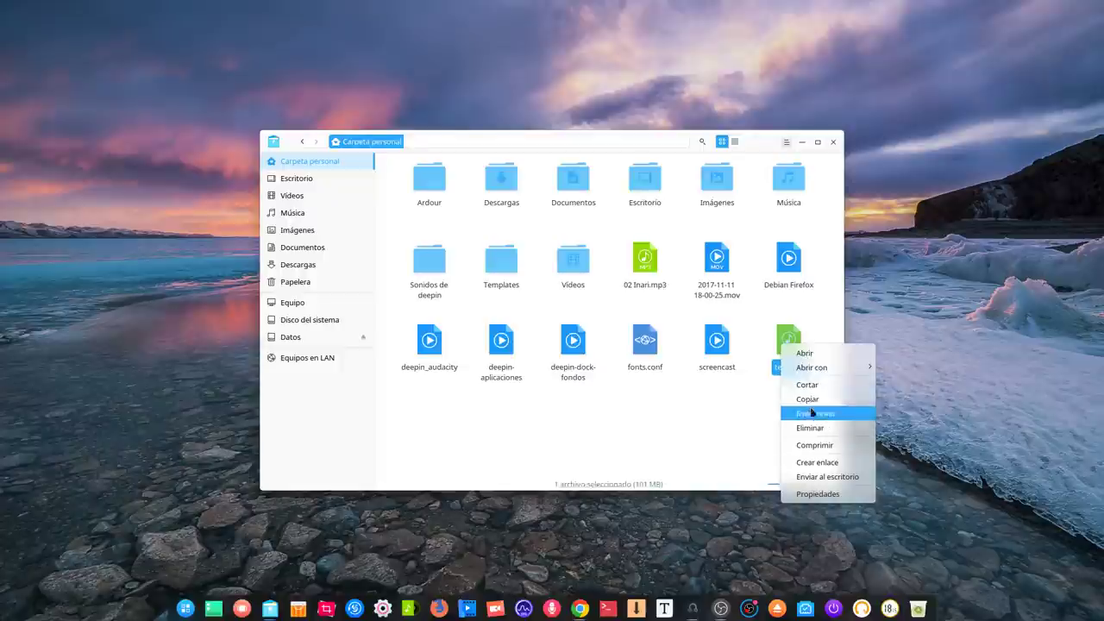
{"action": "mouse_move", "coordinate": [813, 373]}
{"action": "left_click", "coordinate": [691, 414]}
{"action": "right_click", "coordinate": [690, 414]}
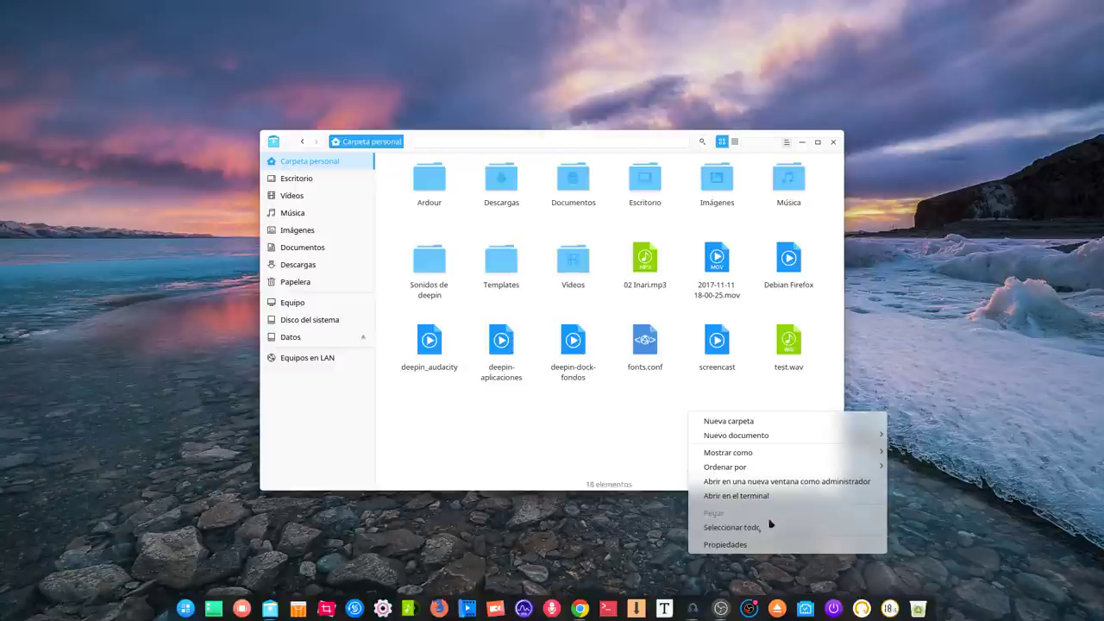
{"action": "left_click", "coordinate": [552, 404]}
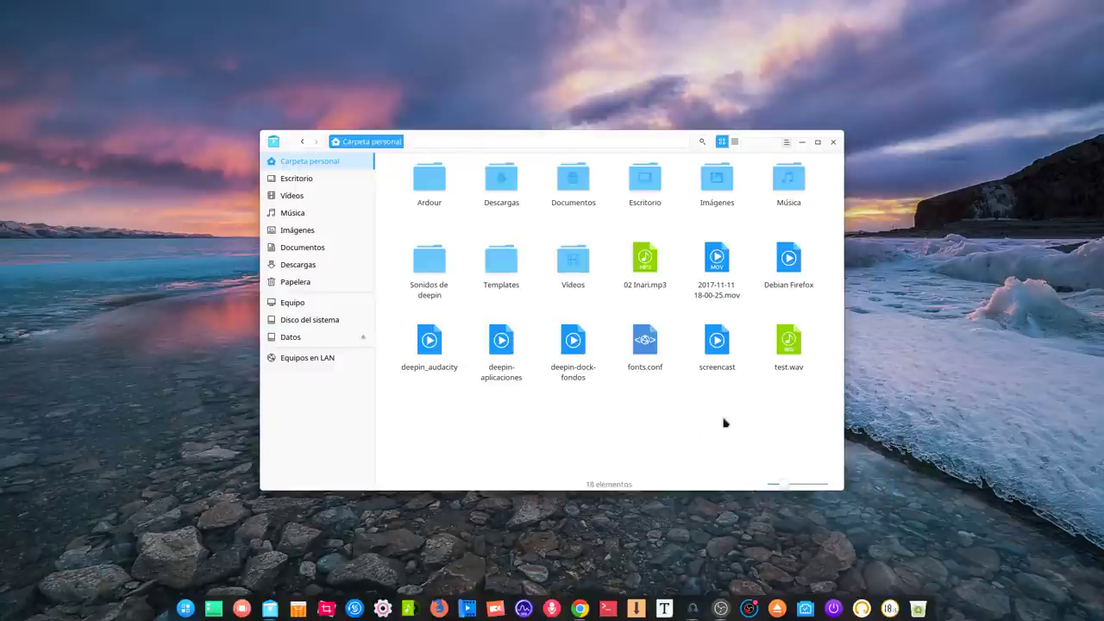
{"action": "right_click", "coordinate": [513, 423]}
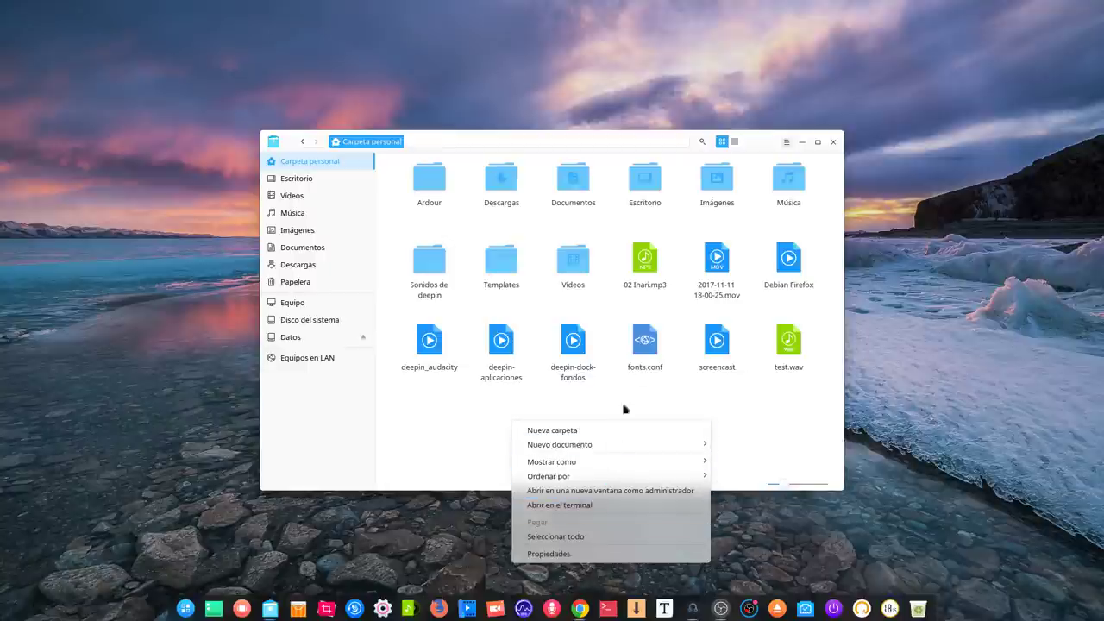
{"action": "left_click", "coordinate": [774, 395]}
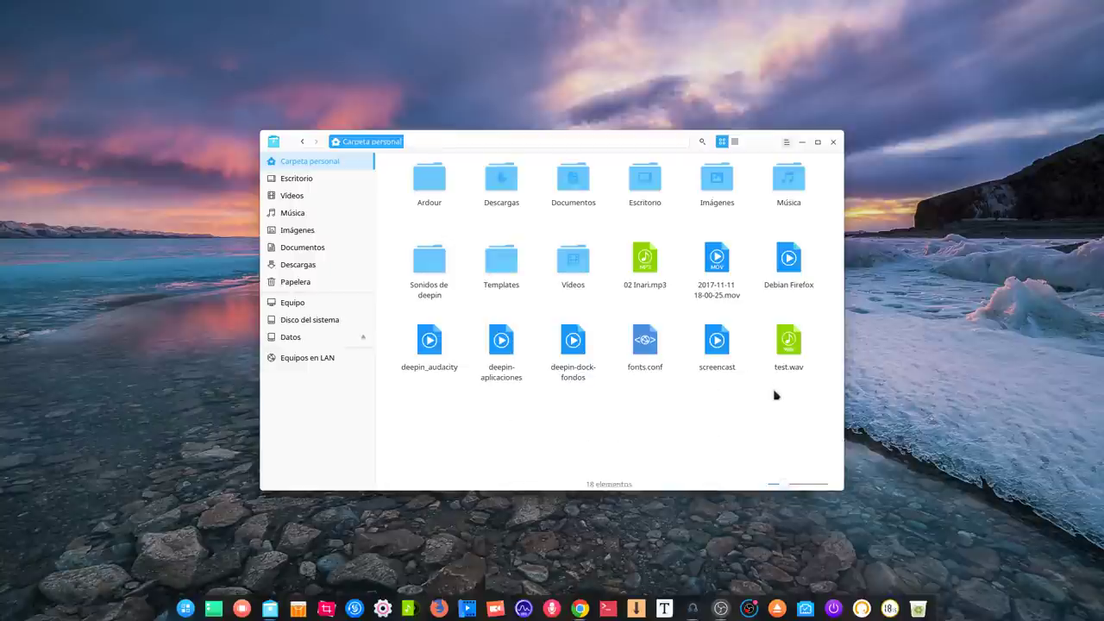
- Open the file manager's Ajustes, review the Previsualización, Montar and Diálogo sections, and close the settings
{"action": "left_click", "coordinate": [786, 141]}
{"action": "left_click", "coordinate": [809, 195]}
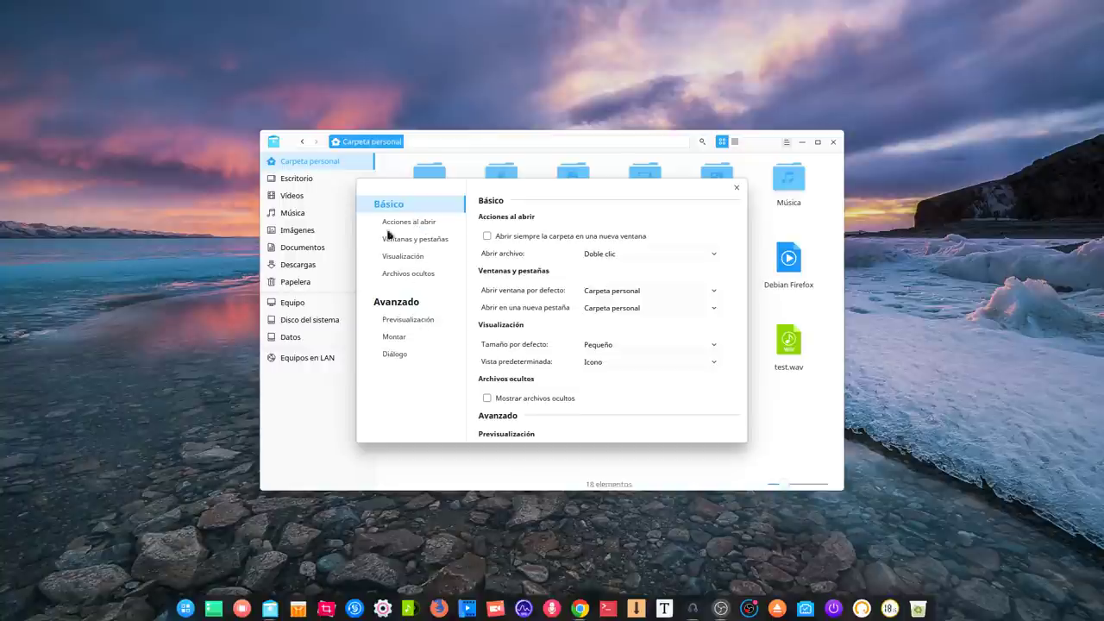
{"action": "left_click", "coordinate": [418, 321]}
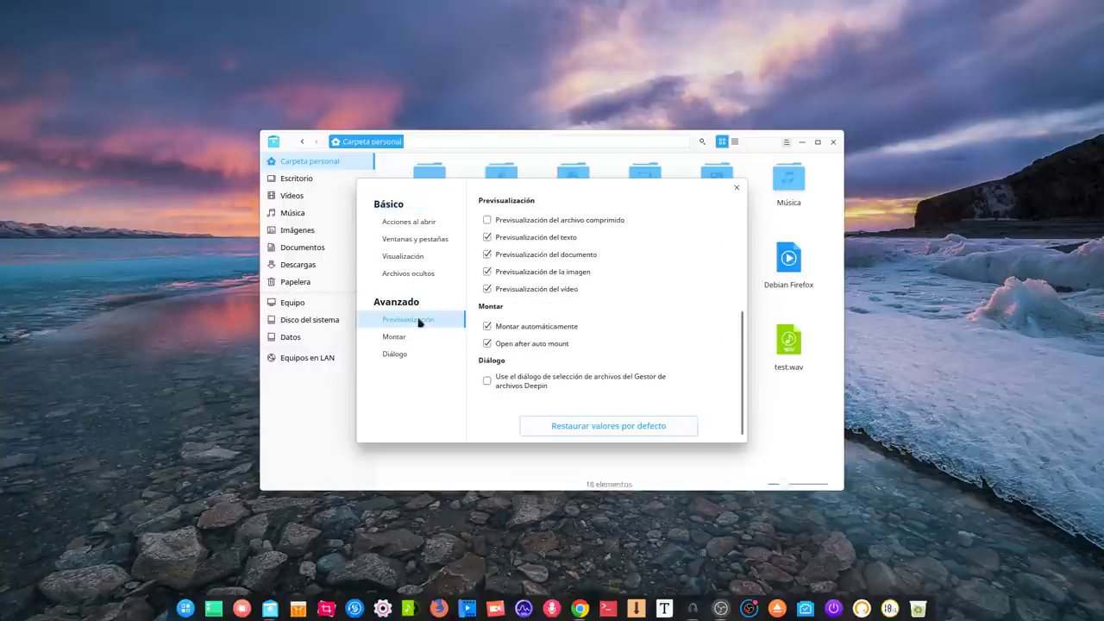
{"action": "left_click", "coordinate": [397, 345]}
{"action": "left_click", "coordinate": [395, 356]}
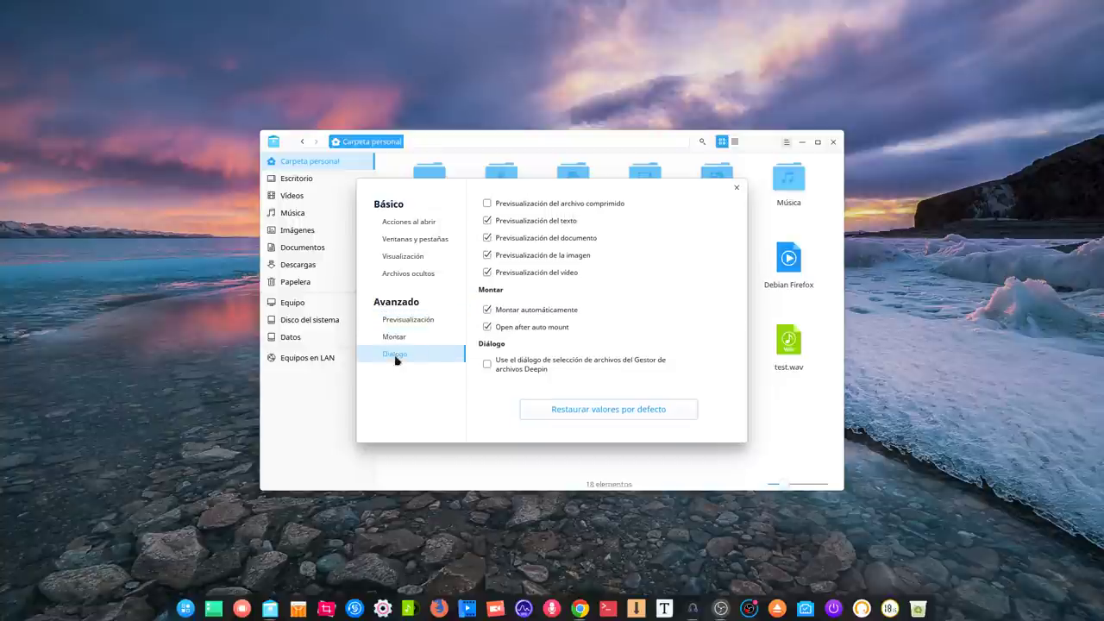
{"action": "left_click", "coordinate": [735, 190]}
- Minimise and restore the file manager window, and close it
{"action": "left_click", "coordinate": [803, 142]}
{"action": "left_click", "coordinate": [276, 610]}
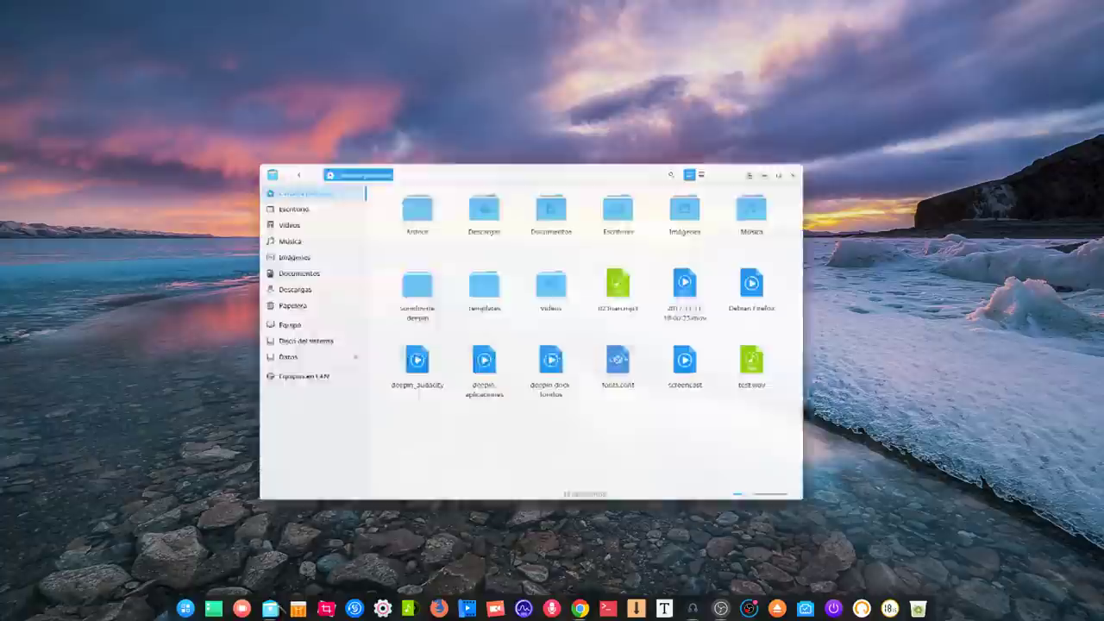
{"action": "left_click", "coordinate": [831, 143]}
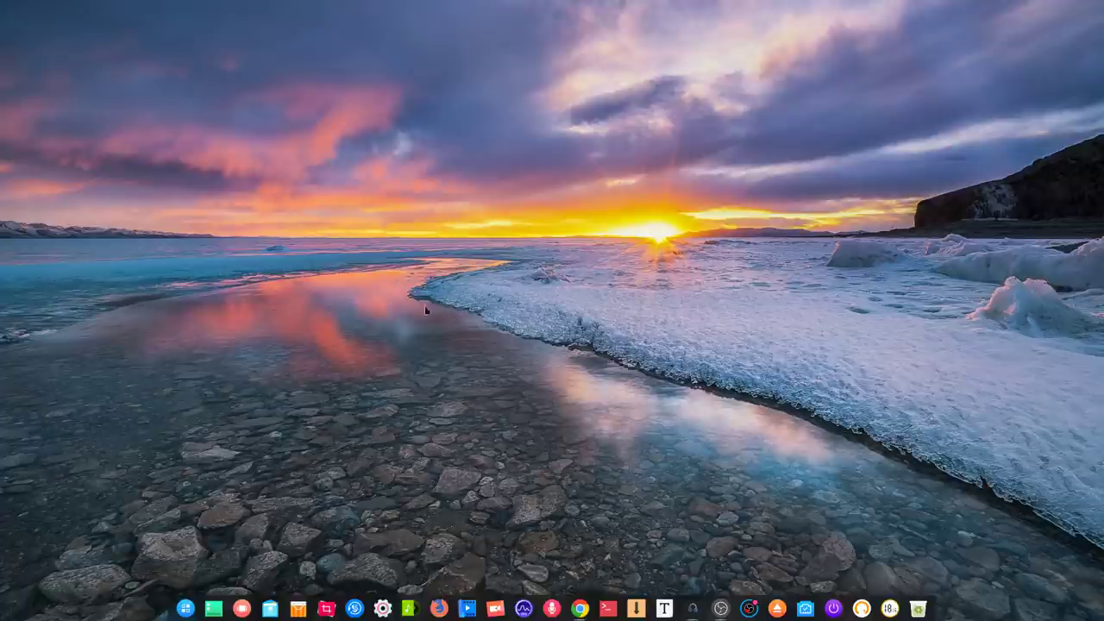
- Switch to OBS to check the ongoing recording, and minimise its window
{"action": "left_click", "coordinate": [721, 608]}
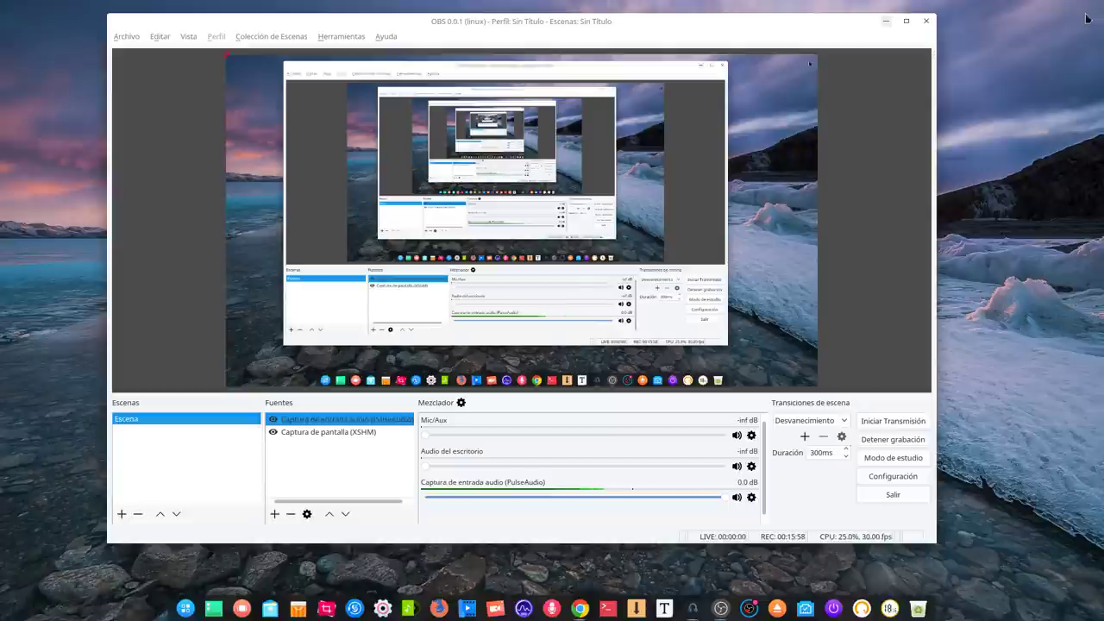
{"action": "left_click", "coordinate": [885, 23]}
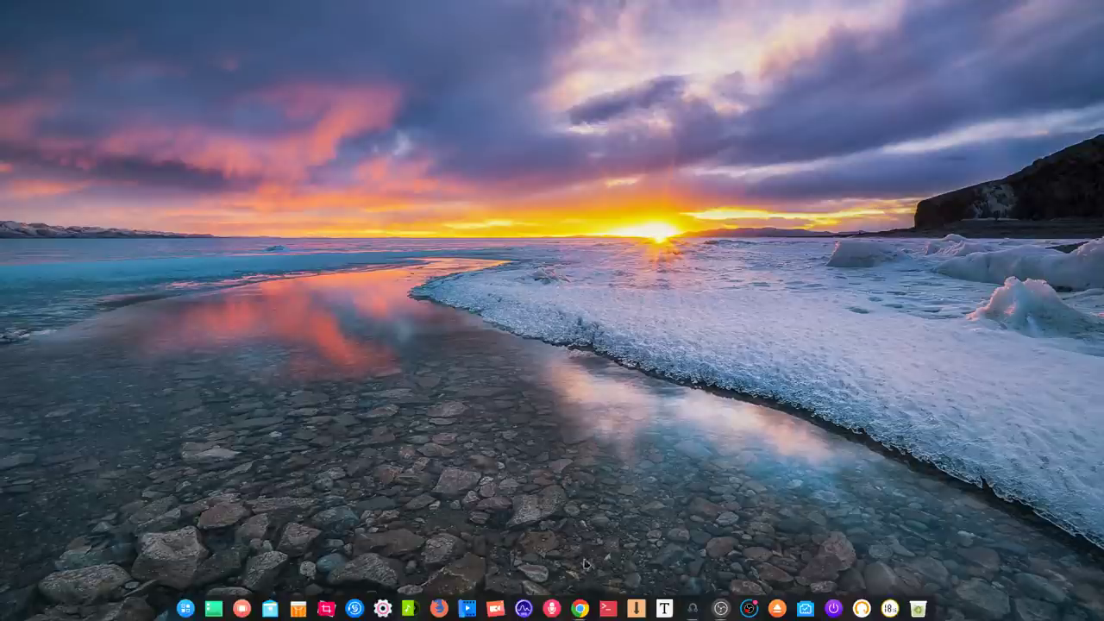
- Switch to Auryo to show the EMOTIONAL #45 playlist, move its window slightly, and minimise it
{"action": "left_click", "coordinate": [693, 610]}
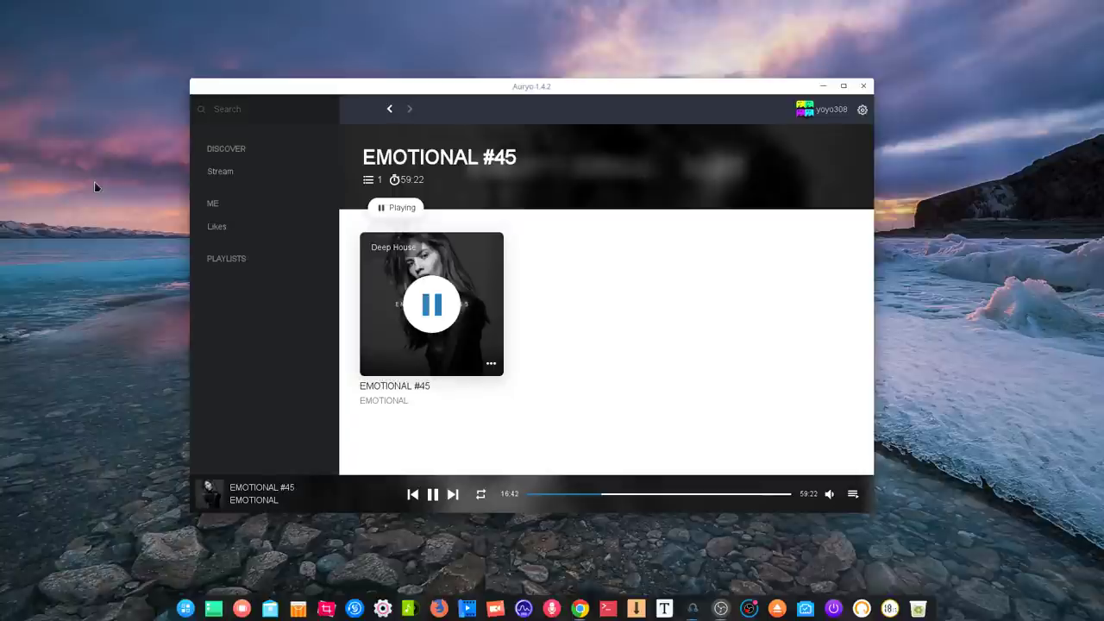
{"action": "left_click_drag", "start_coordinate": [547, 86], "coordinate": [534, 61]}
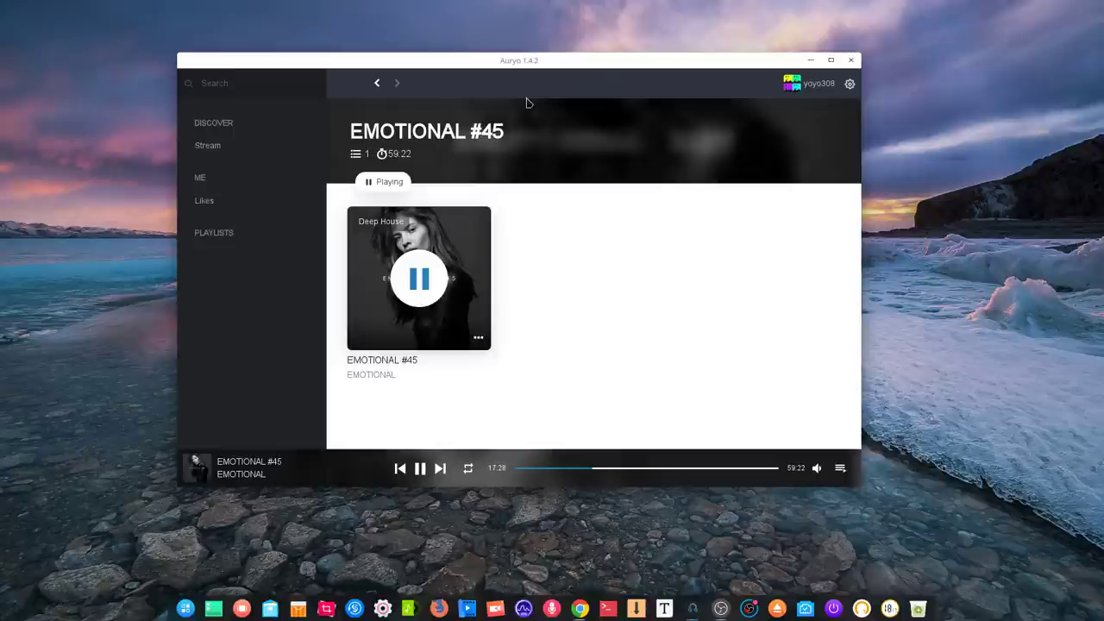
{"action": "left_click", "coordinate": [811, 60]}
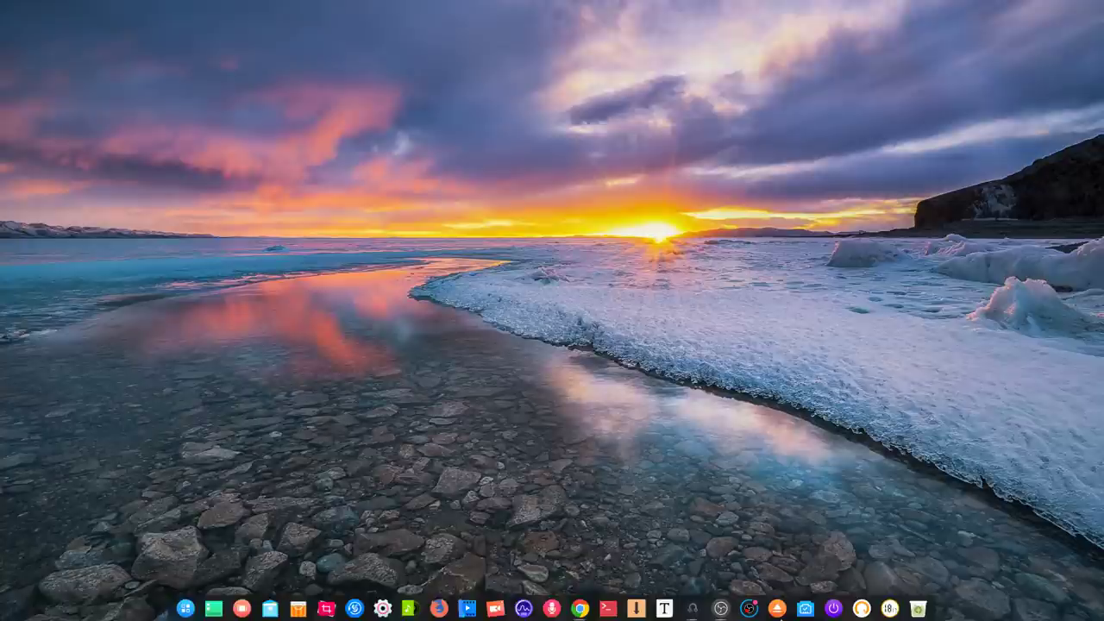
- Bring the OBS window back onto the desktop
{"action": "left_click", "coordinate": [722, 608]}
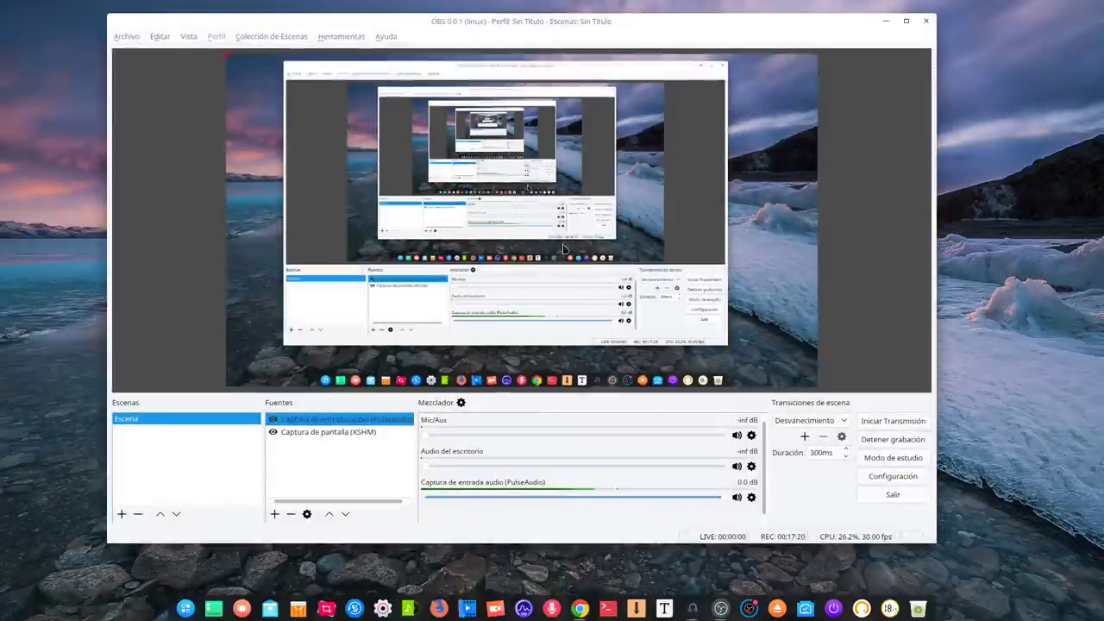